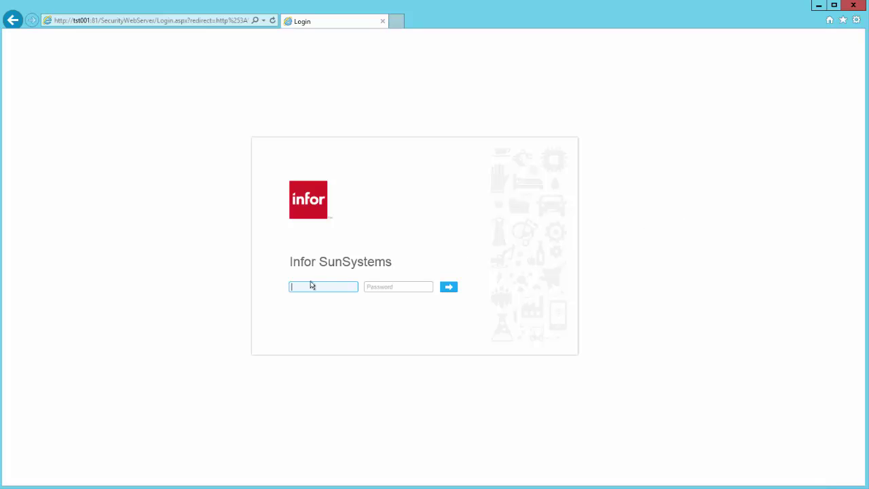
Step: Sign in to Infor SunSystems with the user ID and password
type("SU")
key("Tab")
type("••••••")
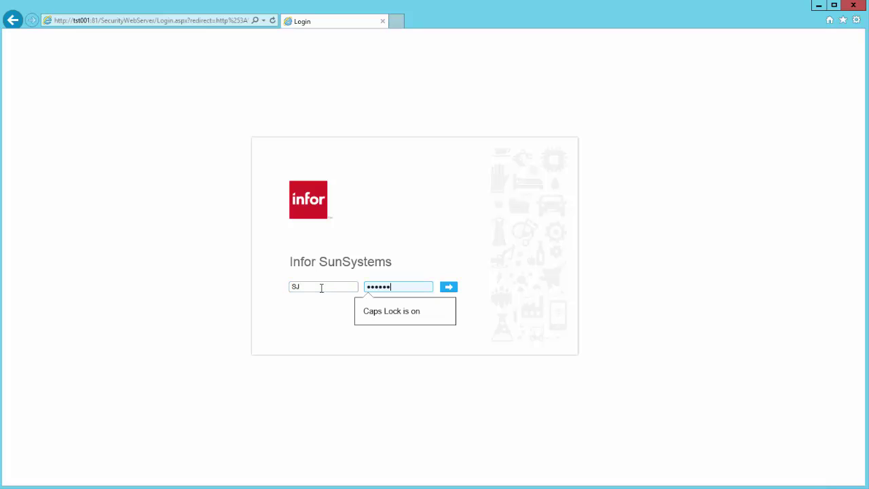
key("Return")
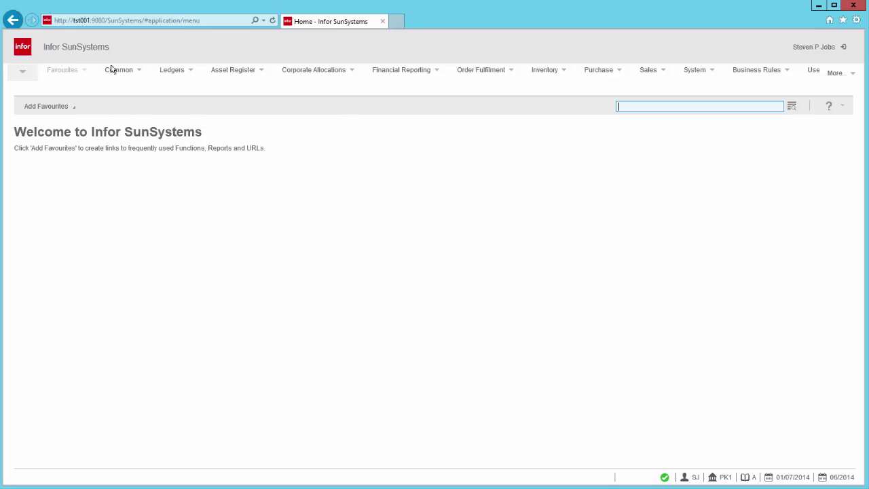
left_click(133, 71)
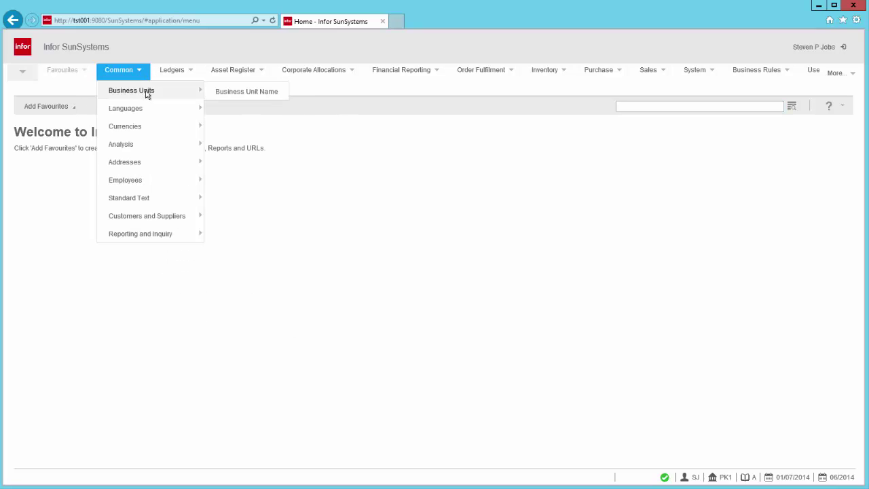
left_click(184, 70)
mouse_move(216, 108)
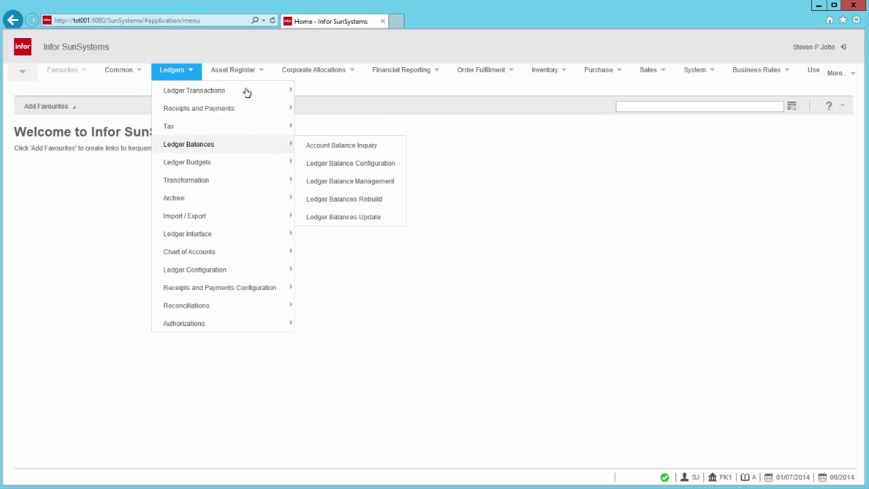
left_click(256, 70)
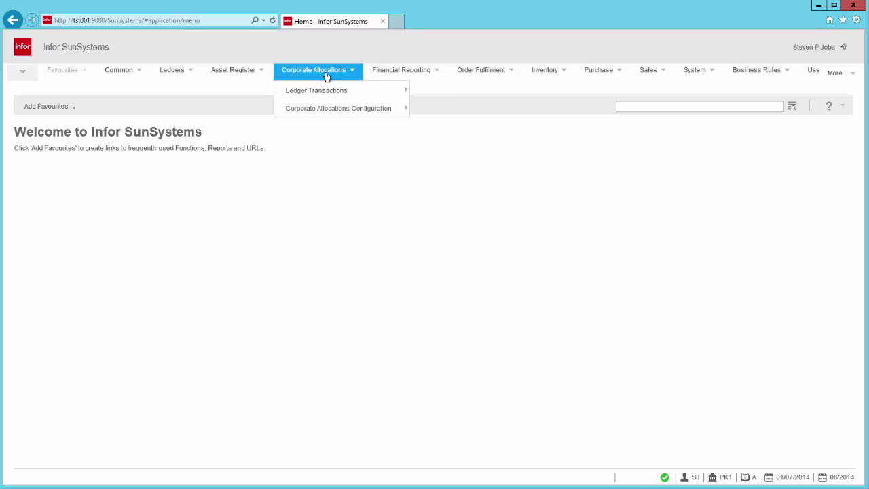
mouse_move(403, 80)
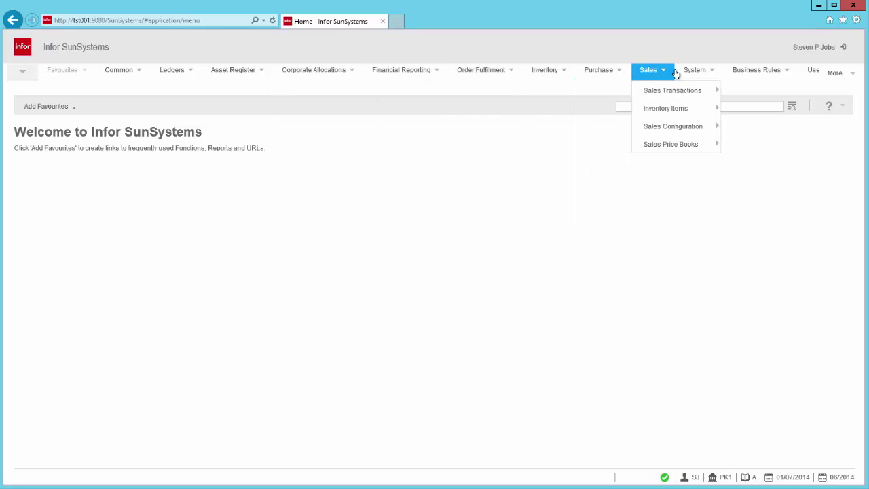
mouse_move(693, 75)
mouse_move(703, 90)
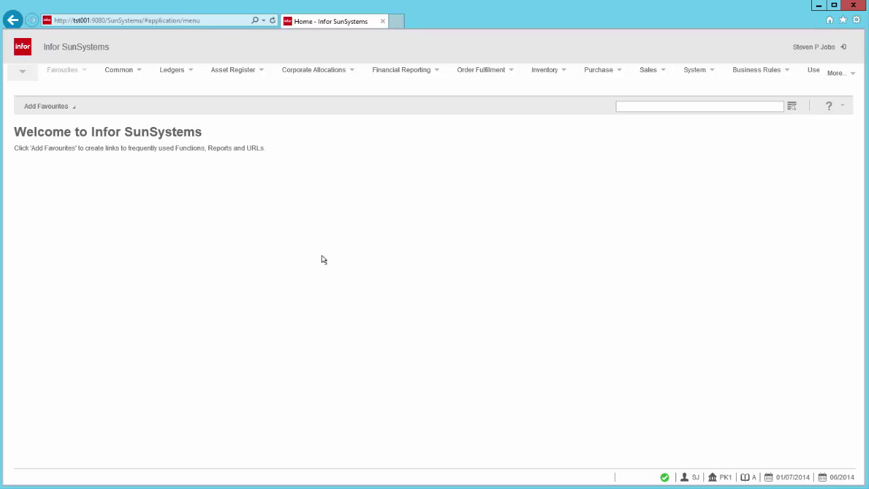
left_click(620, 107)
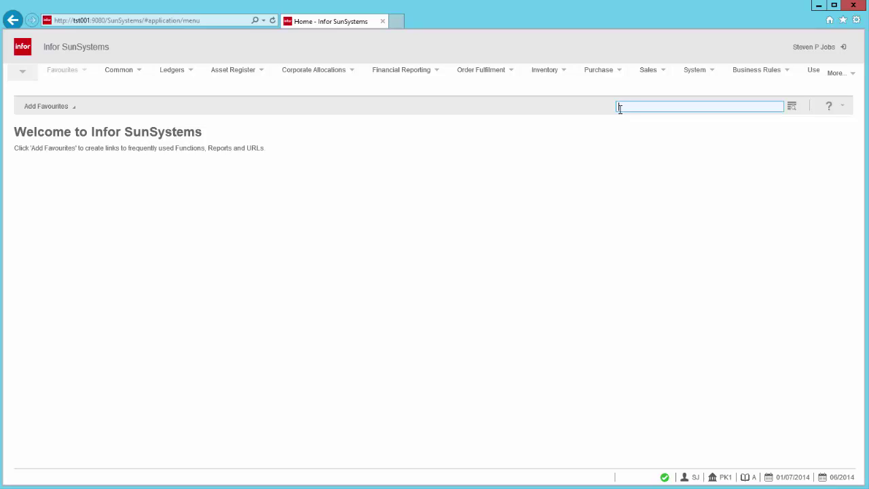
type("LEN")
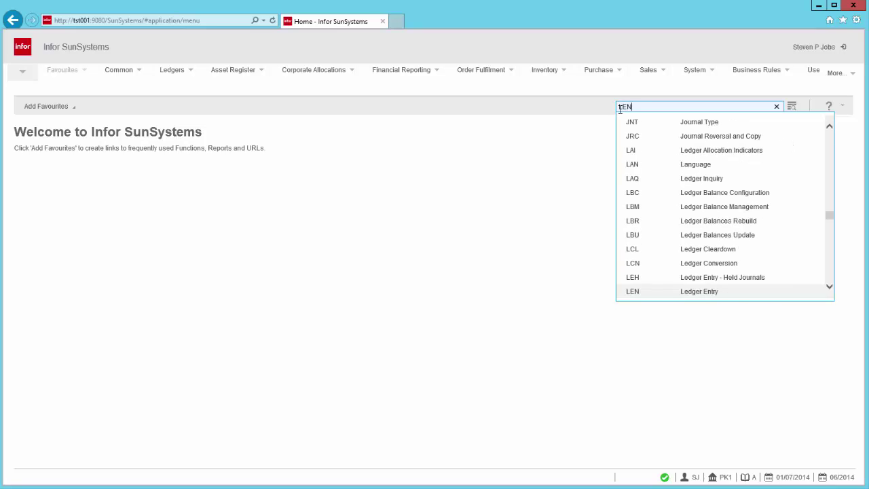
key("Return")
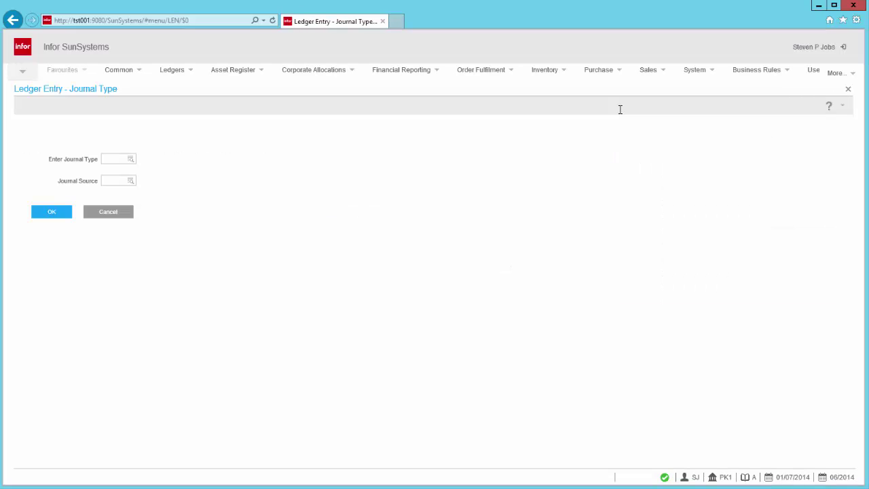
left_click(846, 91)
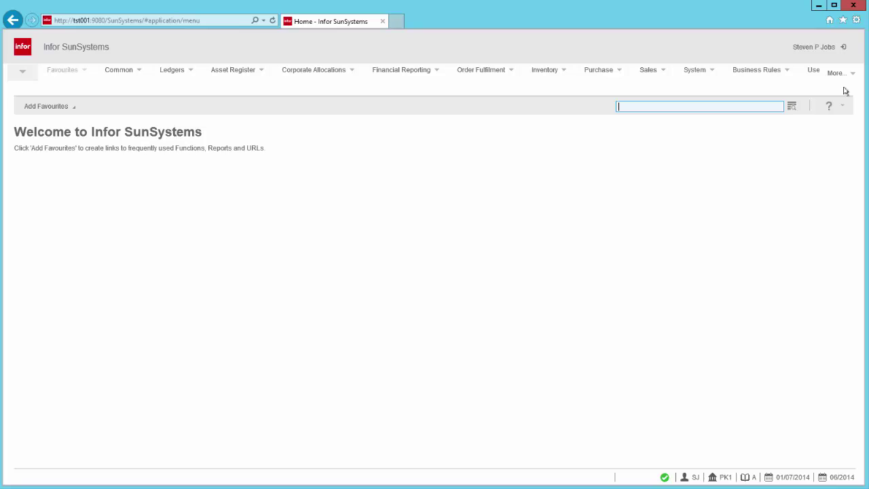
Step: Add Account Allocations as a home-page favourite function
left_click(71, 107)
left_click(53, 126)
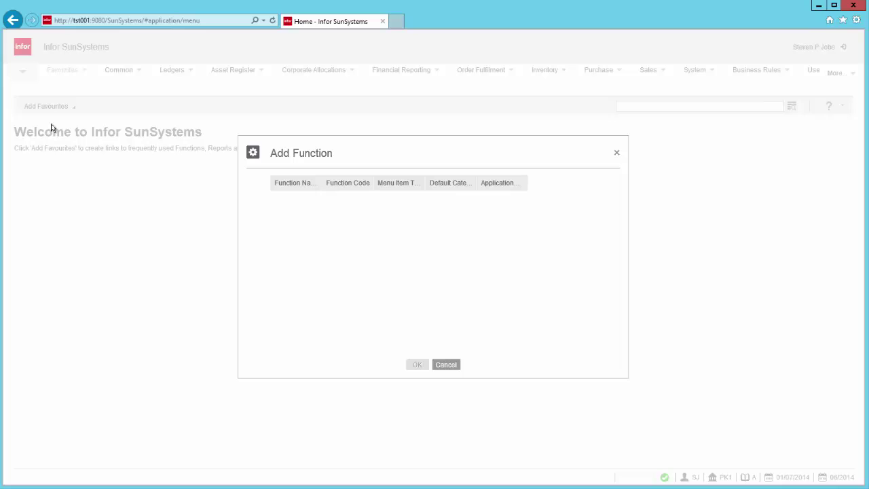
left_click(312, 197)
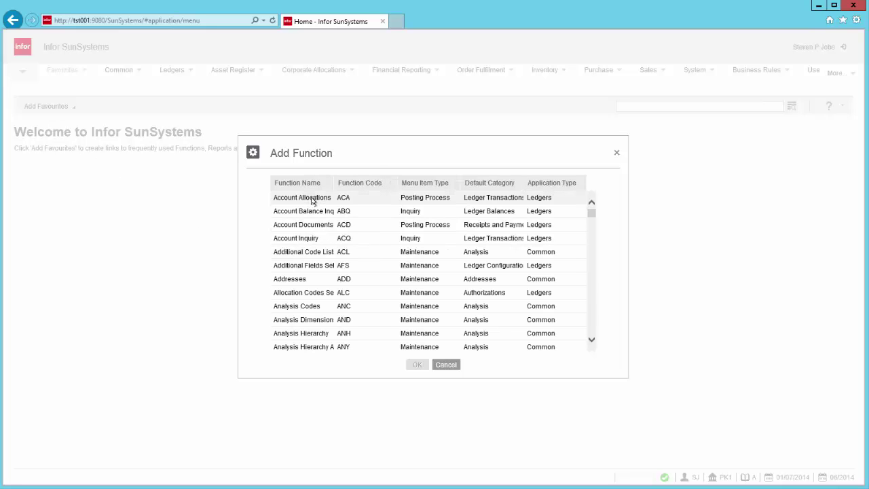
left_click(417, 365)
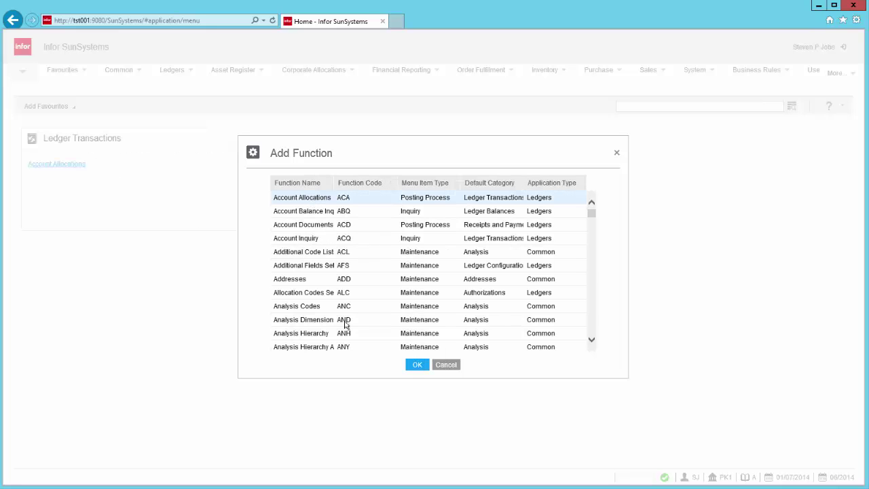
Step: Add Analysis Codes as a second favourite function, then log out of the web session
left_click(70, 108)
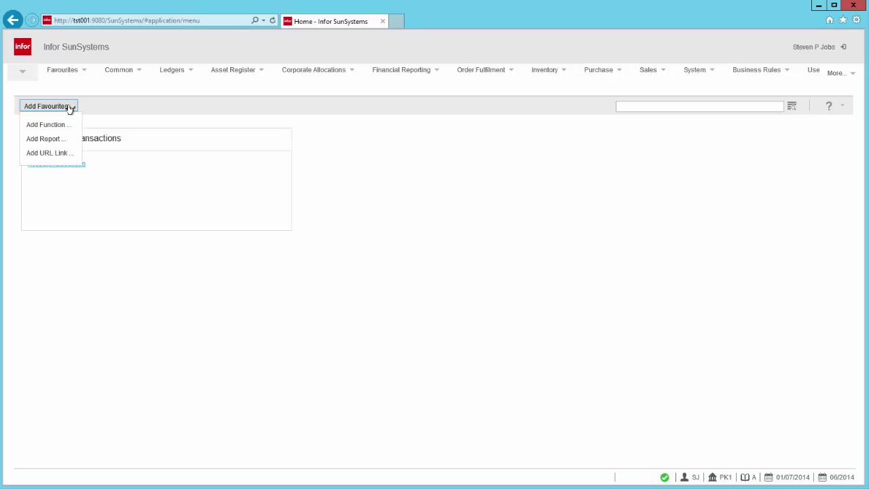
left_click(57, 124)
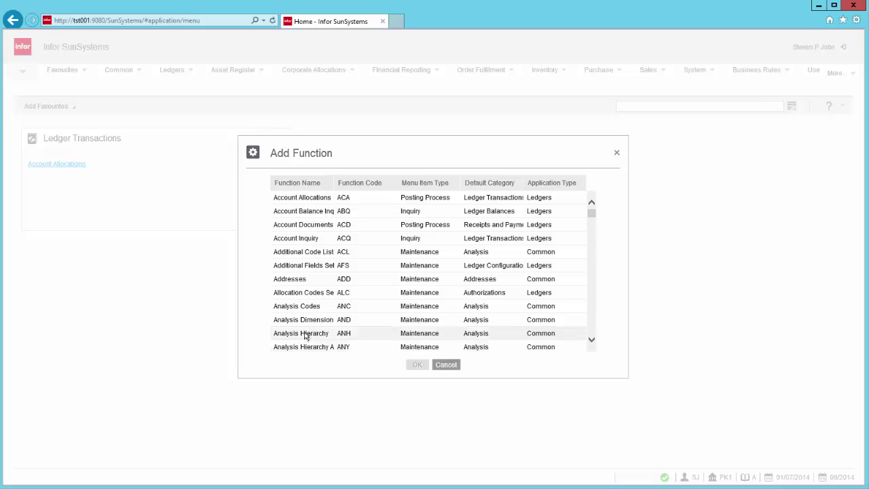
left_click(310, 306)
left_click(416, 365)
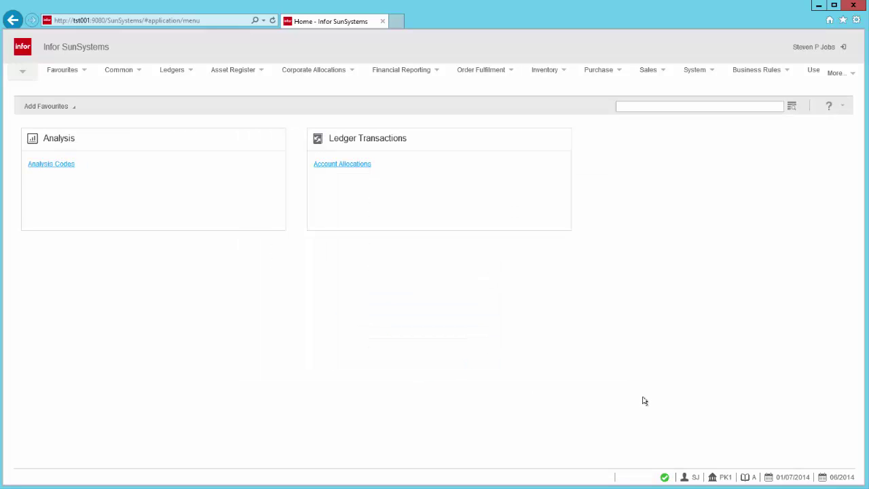
left_click(843, 46)
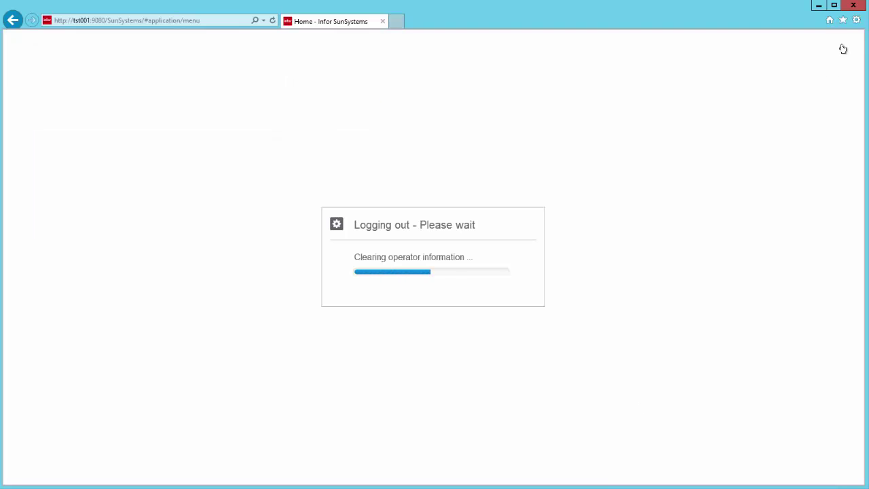
Step: Close the browser and sign in to the SunSystems desktop client with the user ID and password
left_click(853, 7)
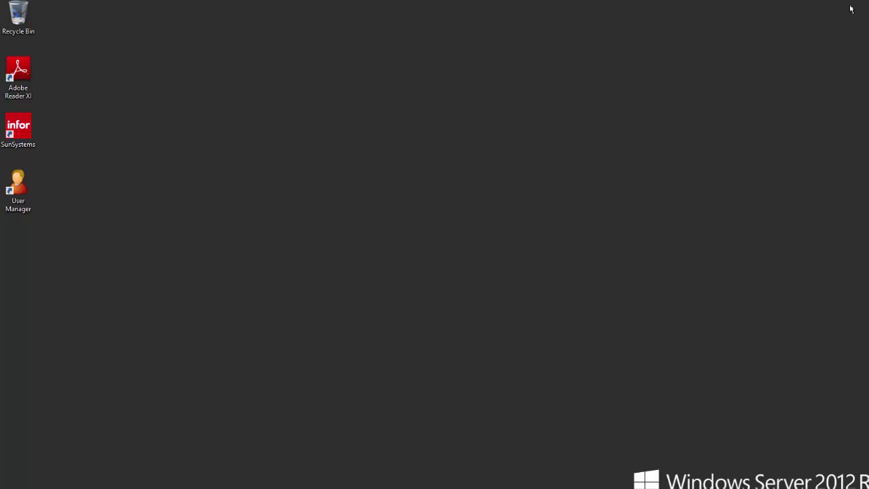
double_click(15, 133)
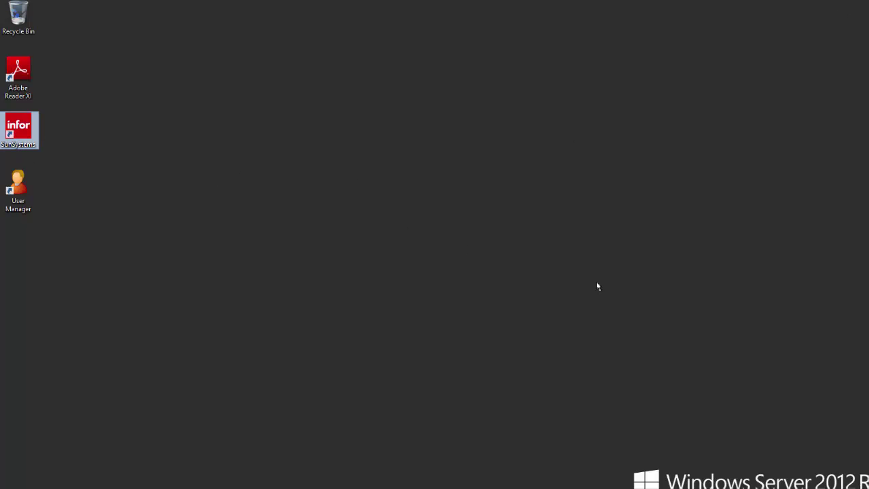
type("SJ")
left_click(468, 333)
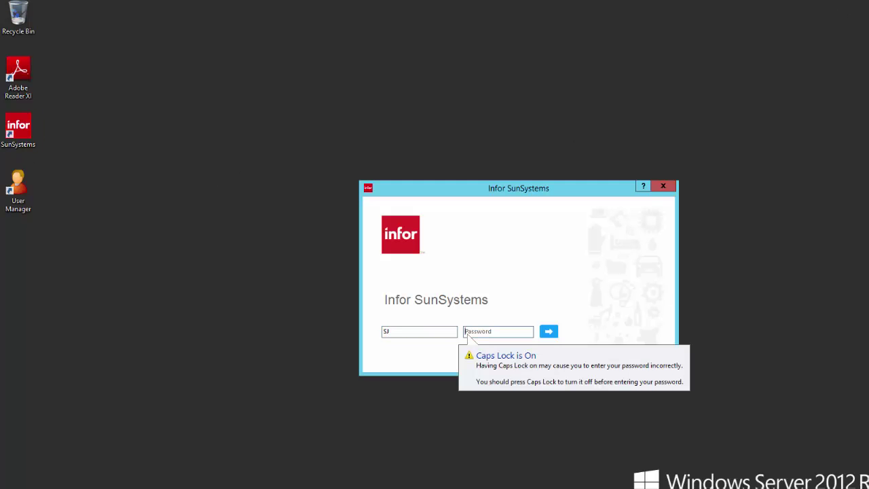
type("********")
key("Return")
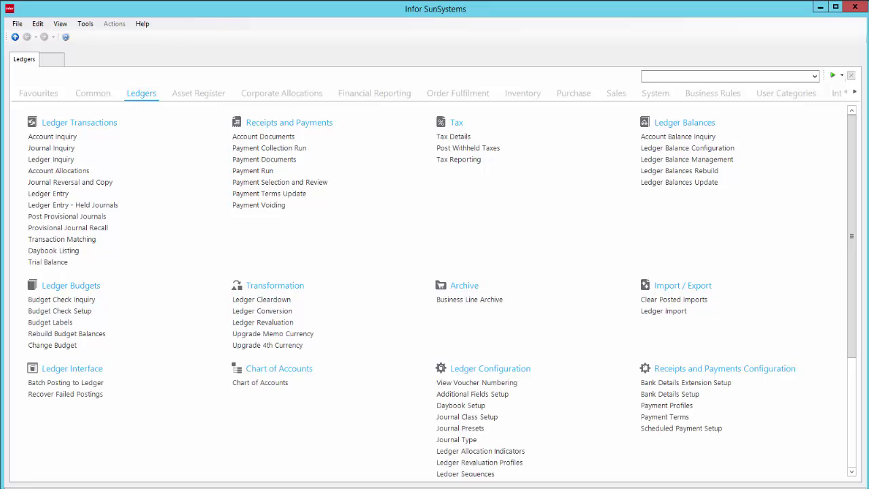
Step: Browse each module page from Common through User Categories, ending back on Common
left_click(94, 93)
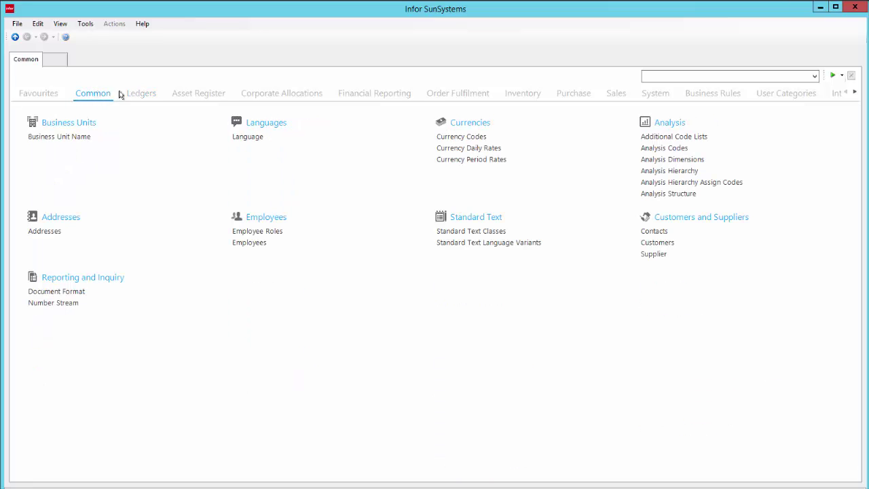
left_click(187, 95)
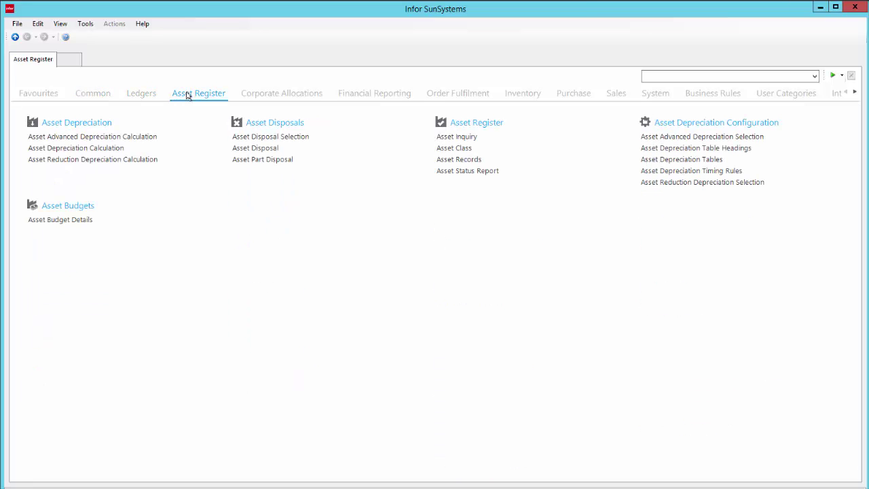
left_click(258, 96)
left_click(358, 97)
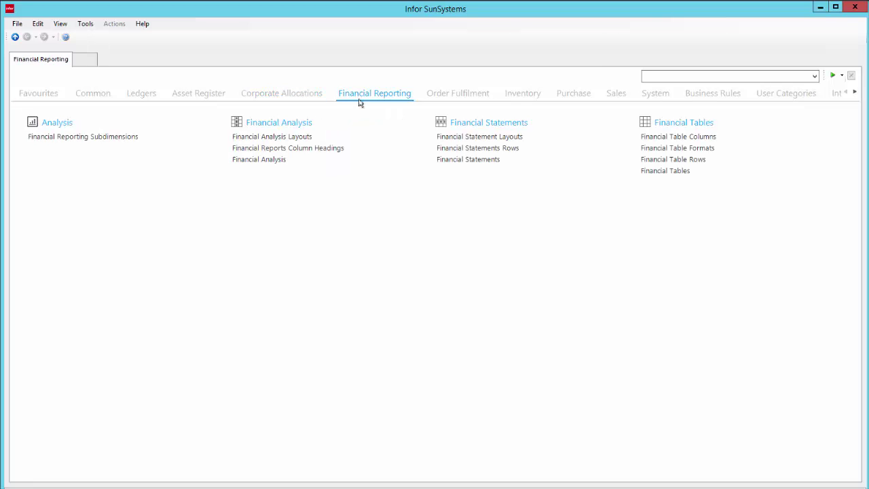
left_click(445, 97)
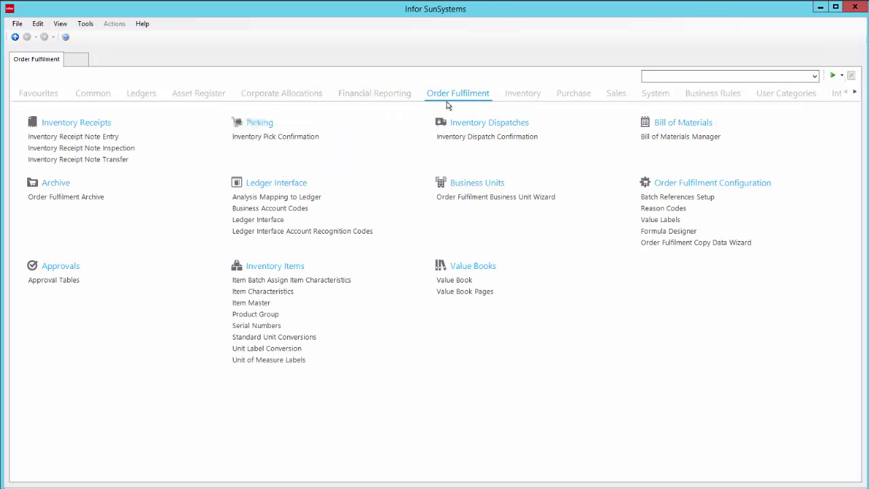
left_click(520, 96)
left_click(570, 93)
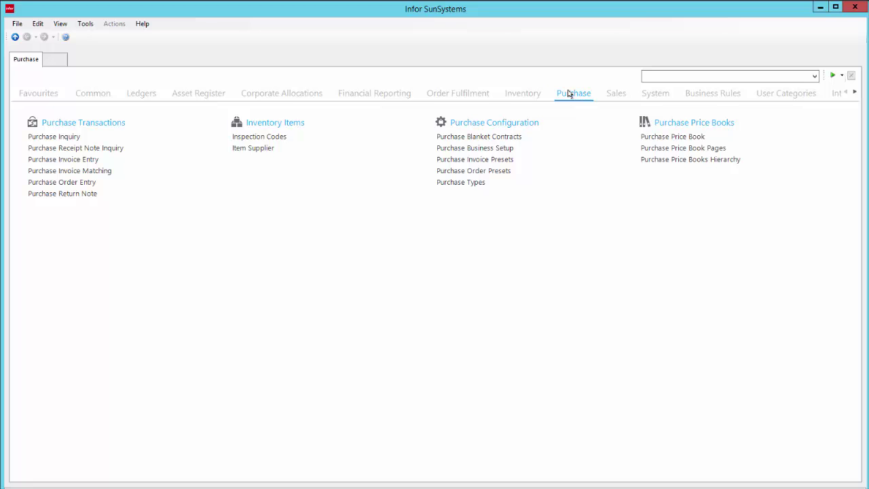
left_click(620, 97)
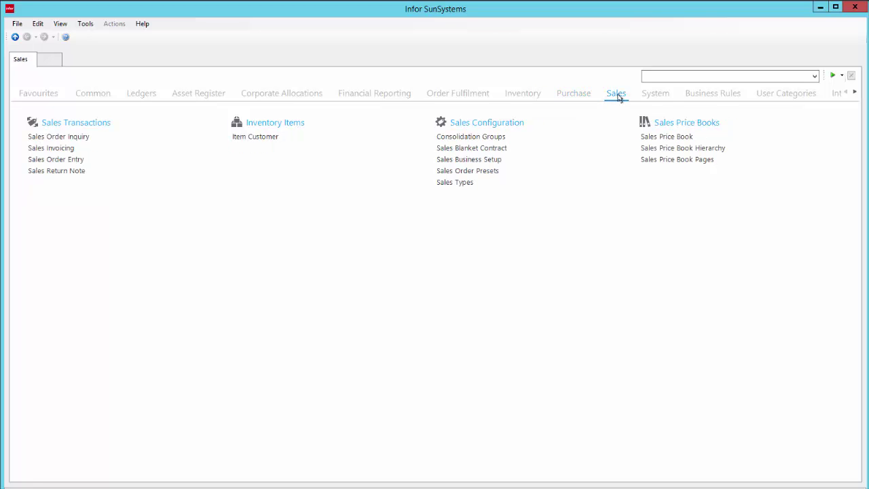
left_click(656, 97)
left_click(696, 96)
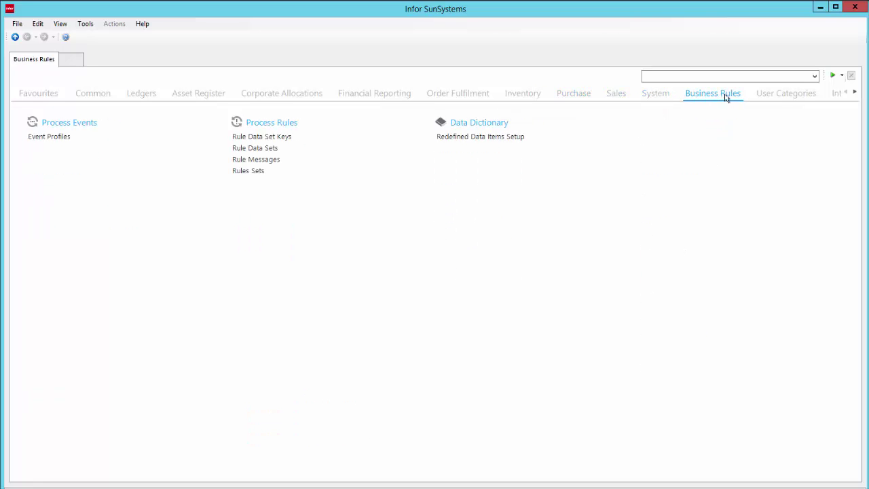
left_click(773, 94)
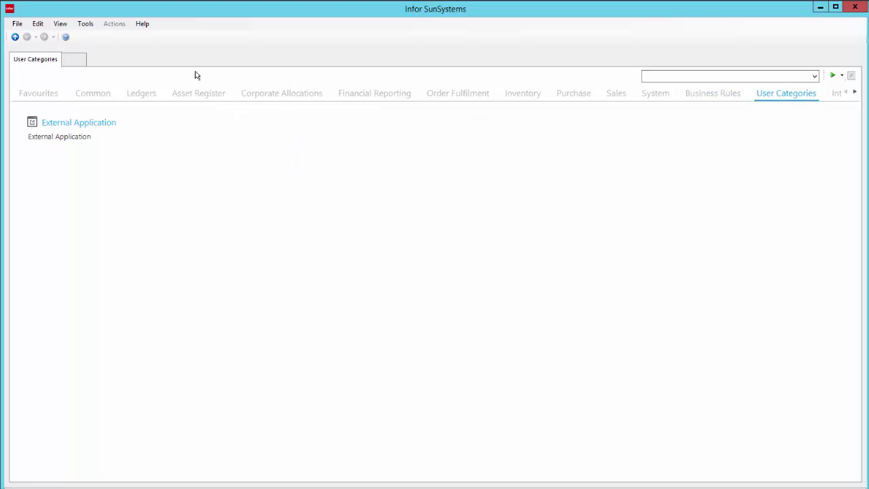
left_click(92, 95)
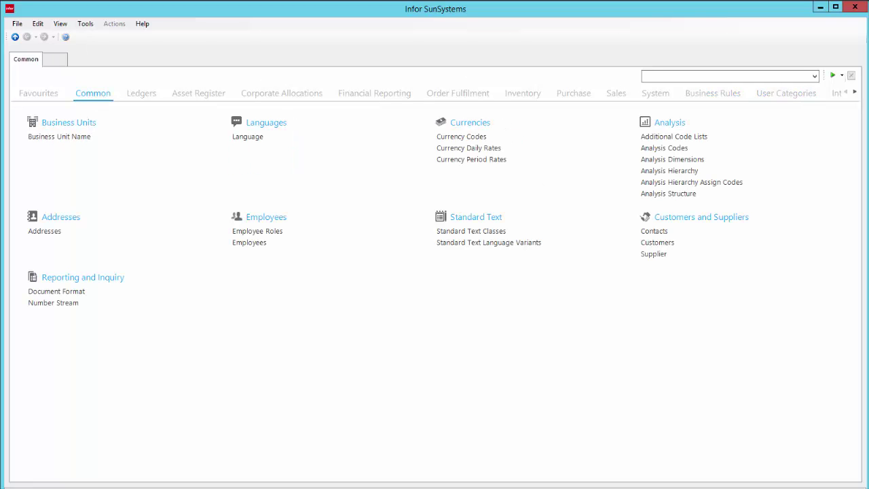
Step: Exit SunSystems from the File menu and relaunch it from the desktop
left_click(13, 25)
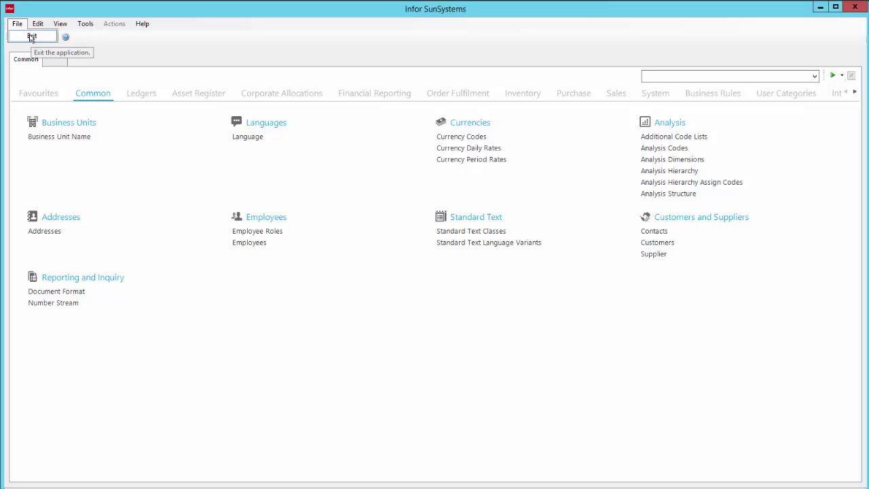
left_click(30, 37)
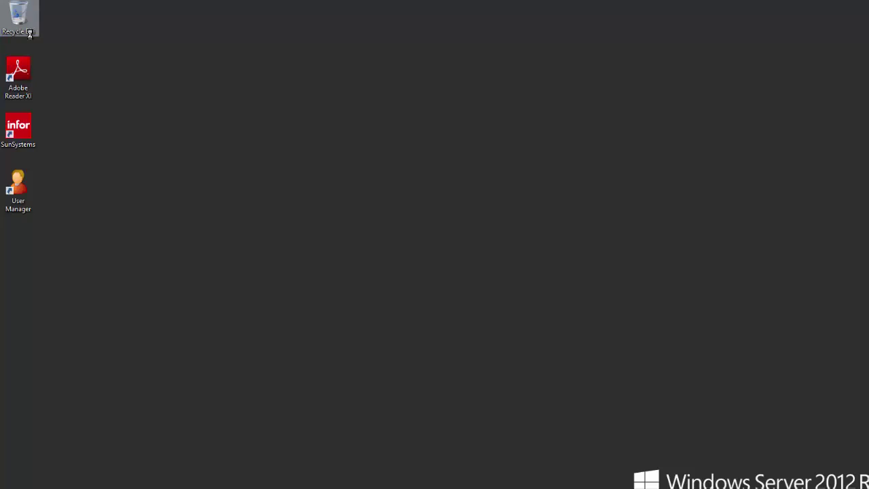
double_click(18, 128)
type("RB")
key("Tab")
type("•••")
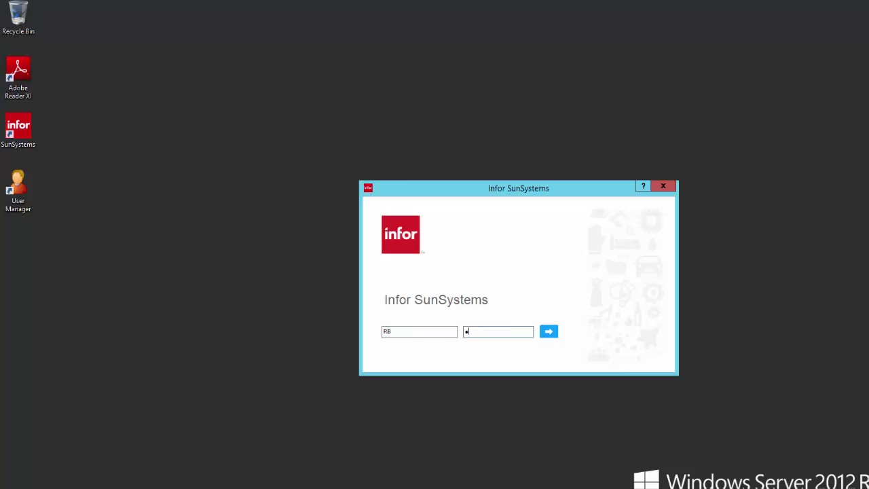
type("•••")
key("Return")
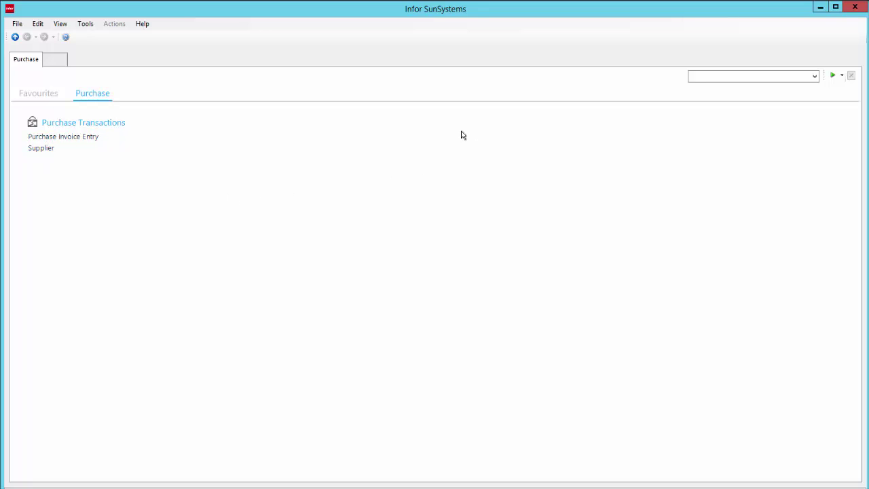
left_click(17, 24)
left_click(32, 36)
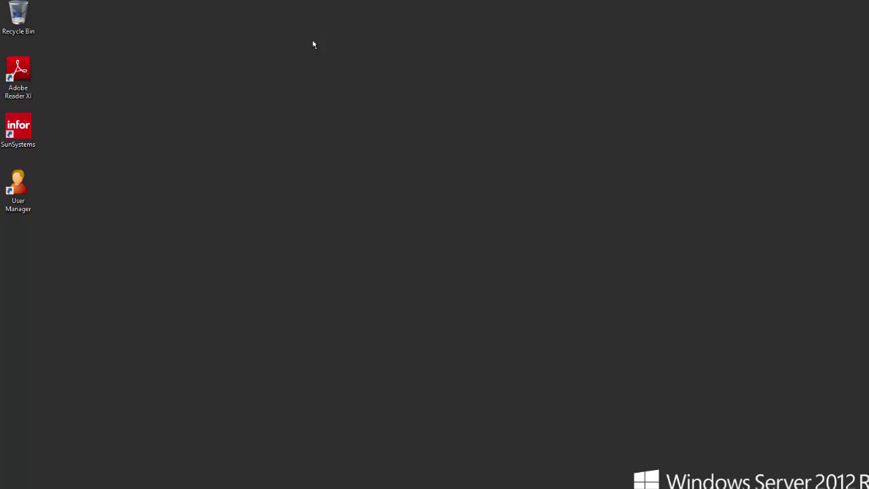
Step: Relaunch SunSystems and log in as the second user with the user ID and password
double_click(19, 126)
type("SJ")
key("Tab")
type("••••••")
key("Return")
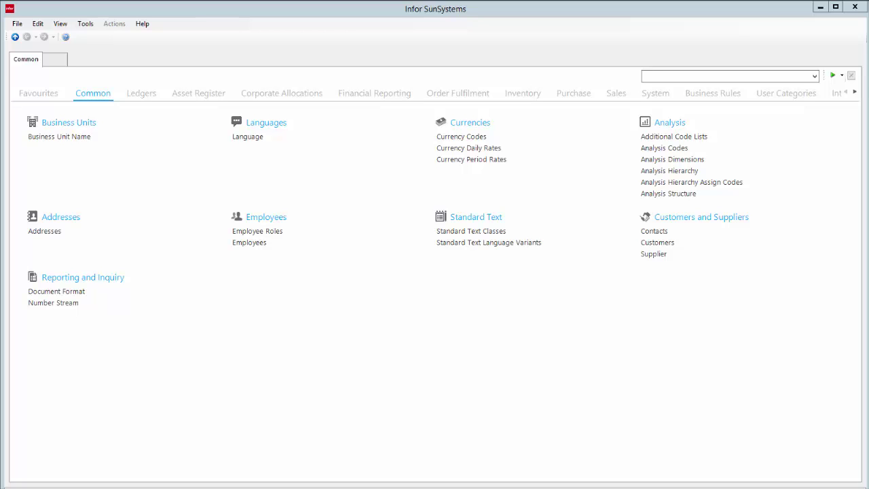
Step: View the Ledgers, Common, Order Fulfilment and Purchase module pages, finishing on Ledgers
left_click(136, 94)
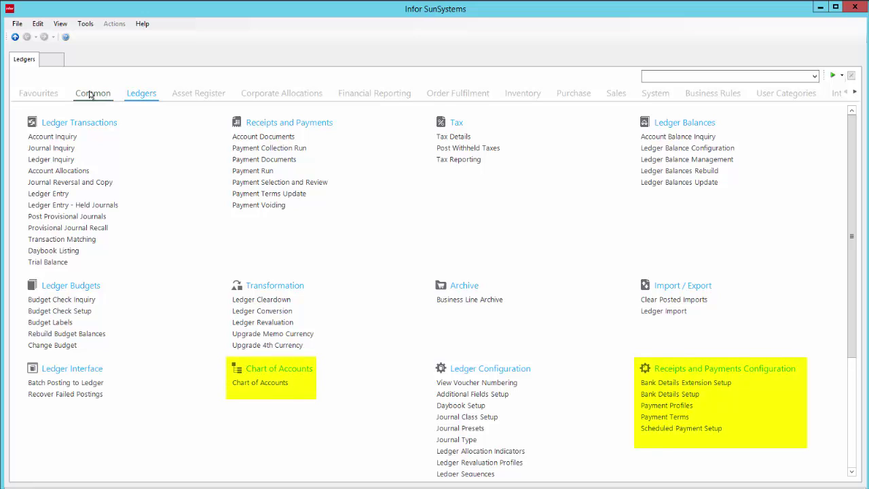
left_click(90, 95)
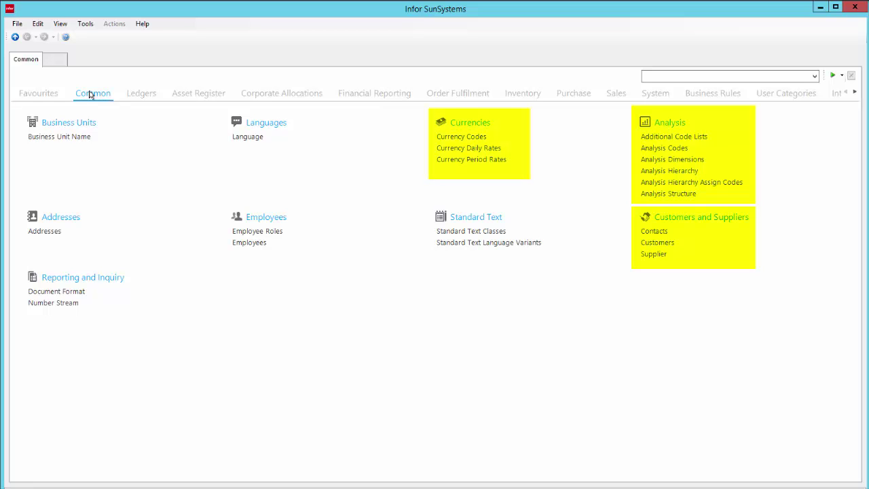
left_click(448, 95)
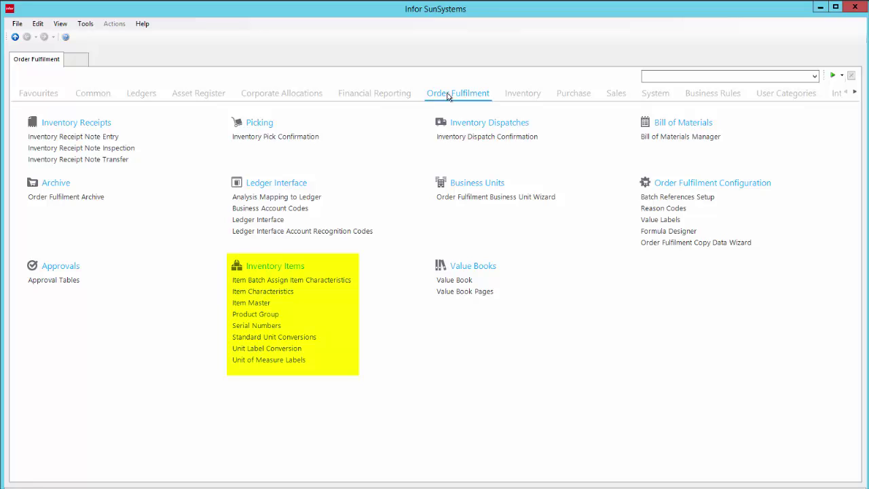
left_click(559, 95)
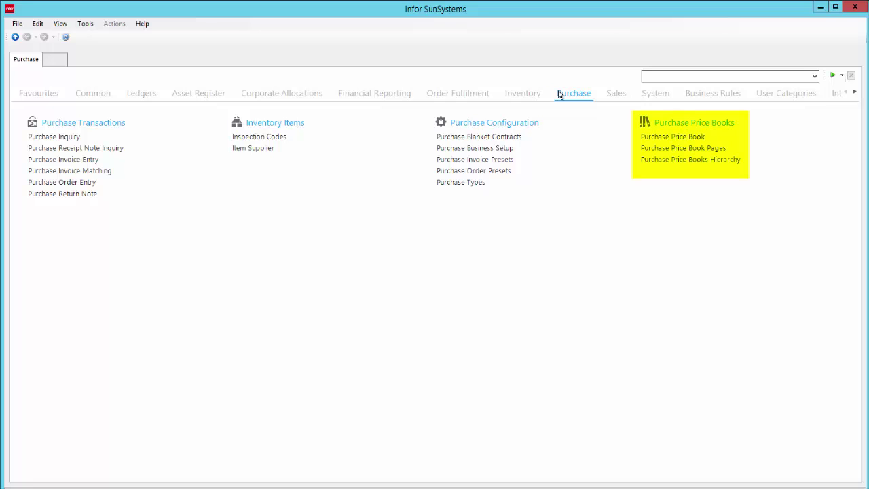
left_click(138, 94)
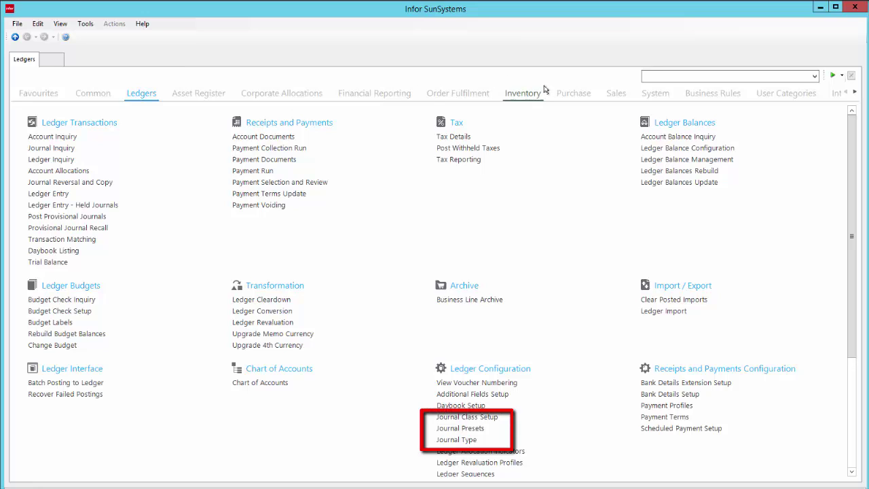
Step: Review the Purchase, Sales and Inventory configuration pages, then show Business Rules
left_click(568, 93)
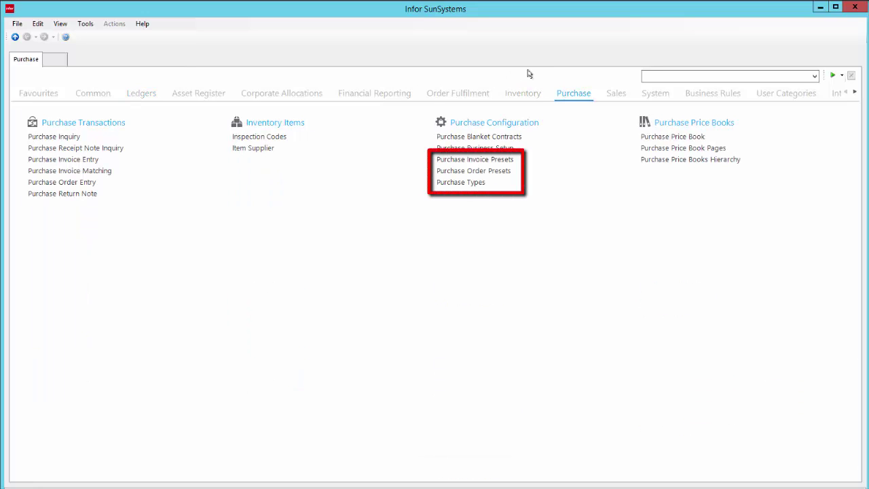
left_click(613, 96)
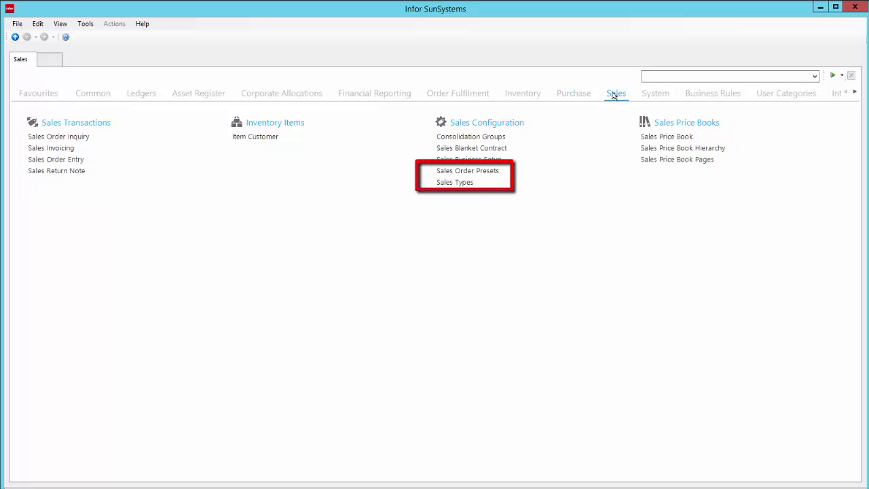
left_click(518, 93)
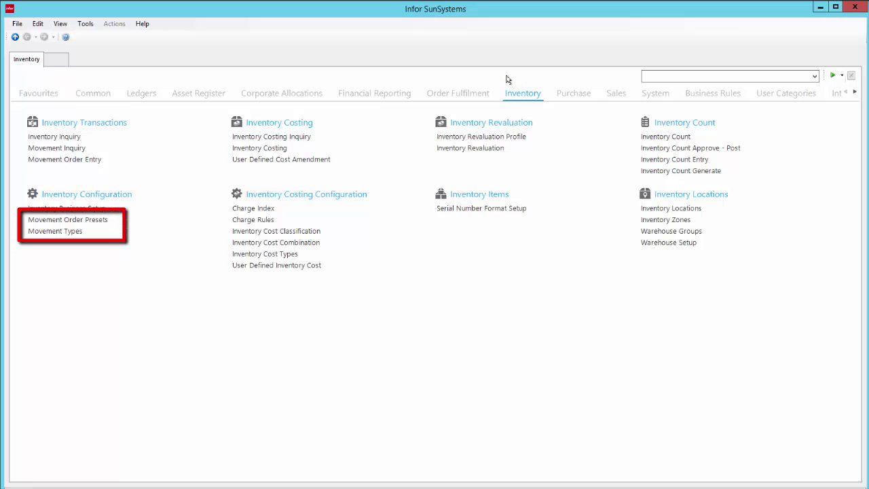
left_click(684, 99)
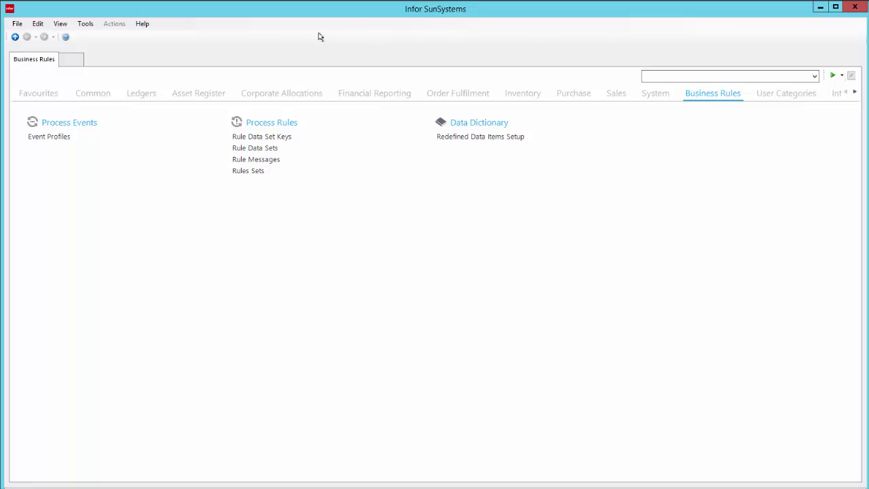
Step: Open Chart of Accounts with the CA_DEM form and load account 10000 REVENUE ACCOUNTS
left_click(142, 95)
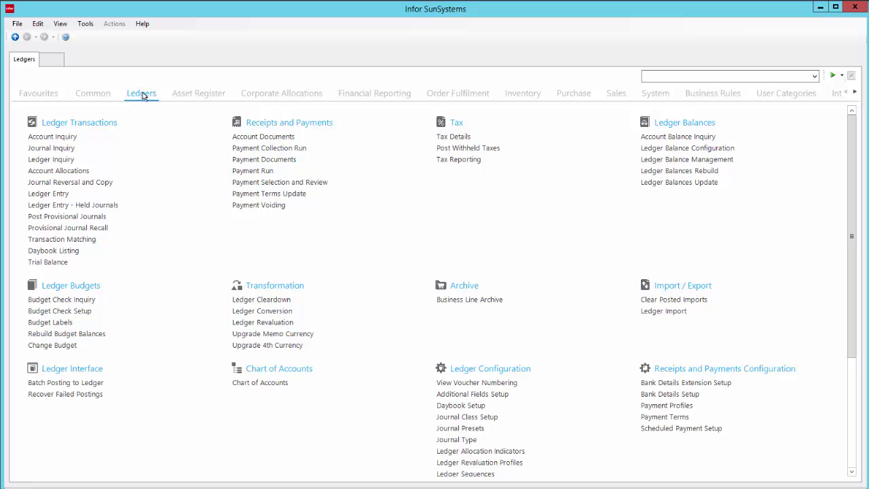
left_click(245, 384)
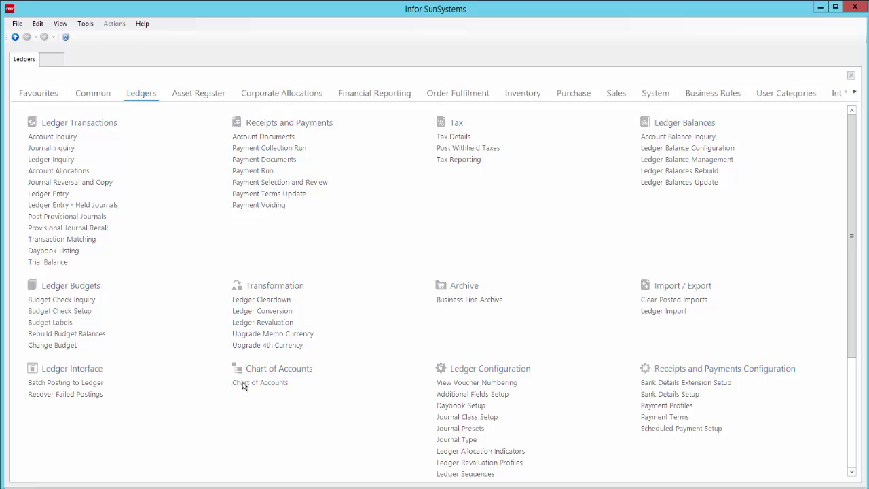
left_click(48, 119)
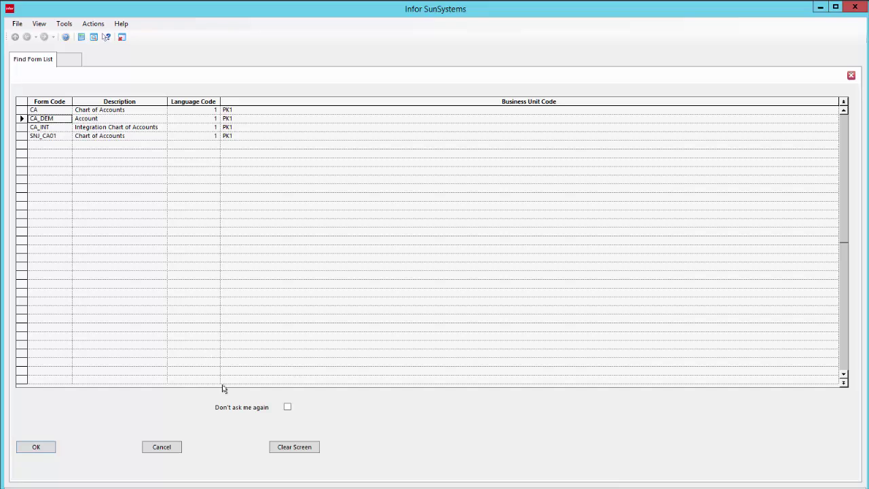
left_click(40, 446)
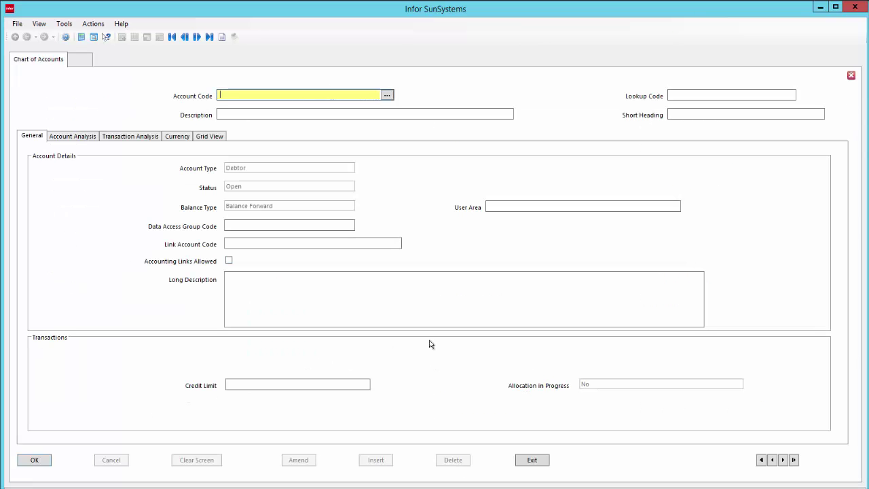
left_click(197, 37)
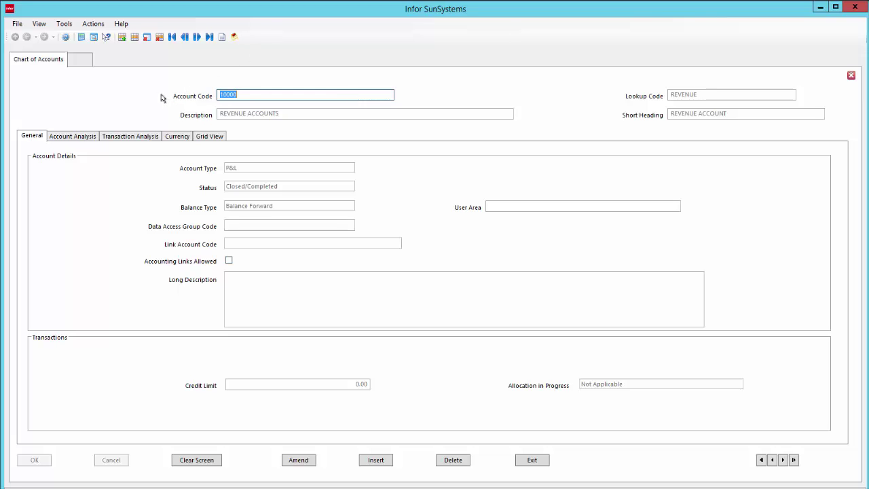
Step: Review the account's Account Analysis, Transaction Analysis, Currency and Grid View tabs
left_click(68, 136)
left_click(126, 136)
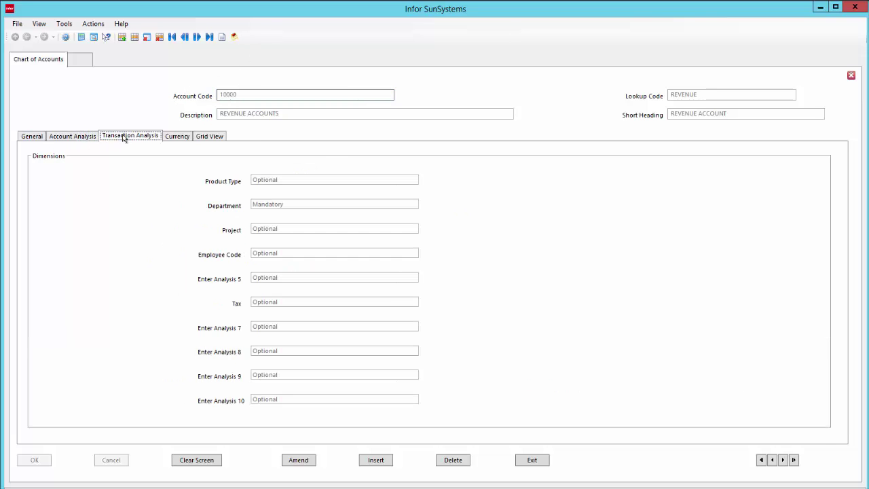
left_click(171, 137)
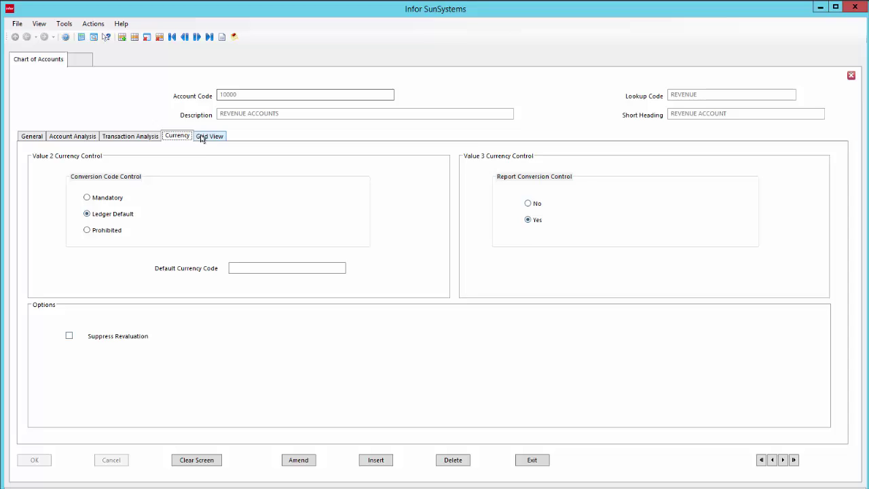
left_click(203, 138)
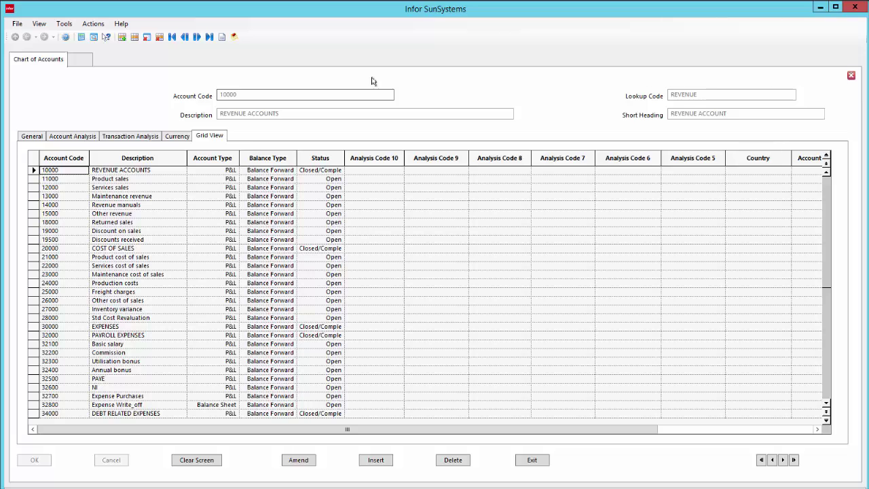
Step: Reopen Chart of Accounts with the default form on account 10000, then add a second tab
left_click(528, 459)
left_click(273, 384)
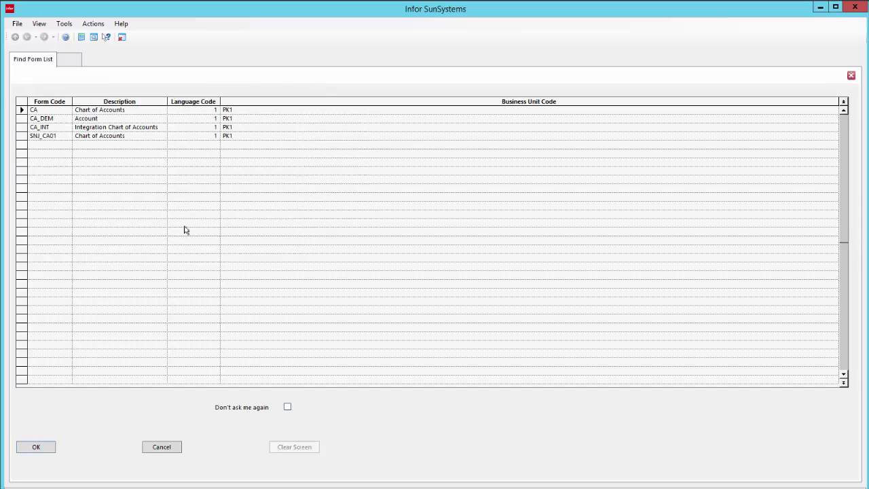
left_click(41, 447)
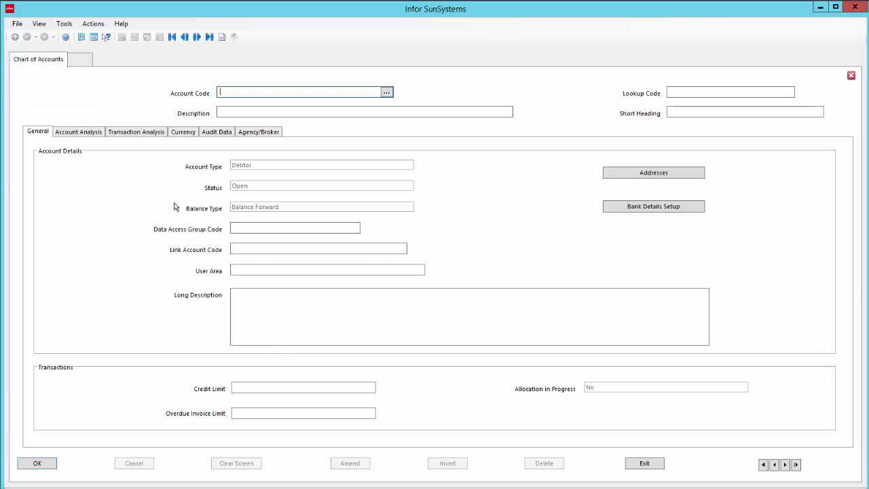
left_click(183, 38)
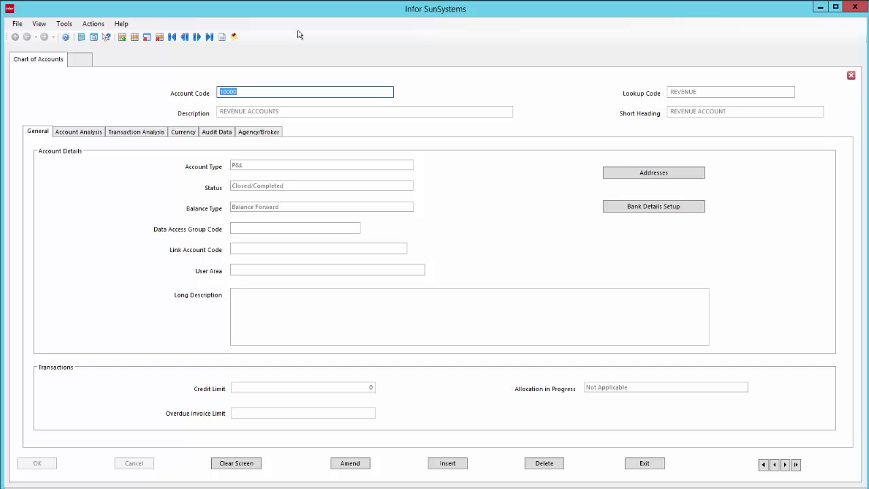
left_click(83, 59)
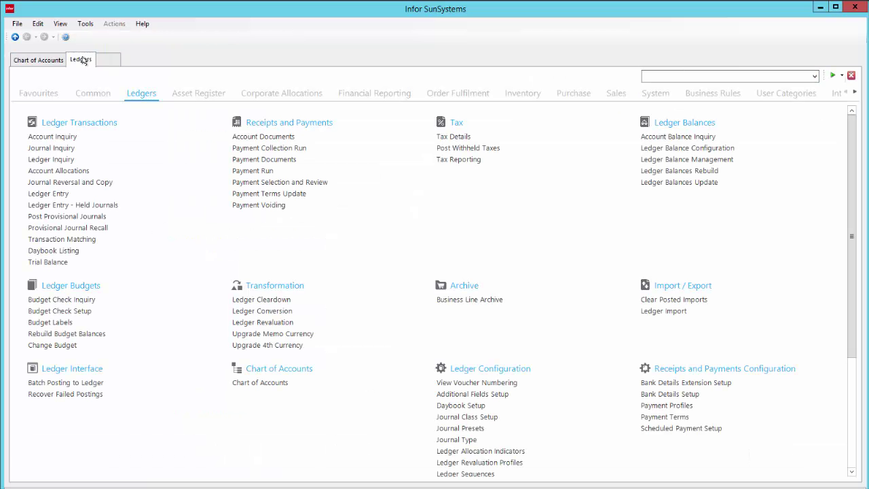
Step: Open Chart of Accounts with form SNJ_CA01, load account 10000, then clear the screen
left_click(271, 384)
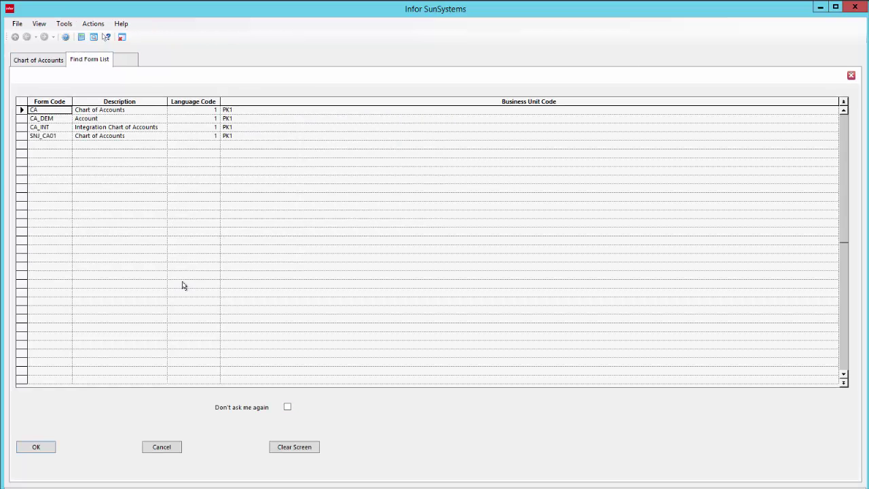
left_click(67, 137)
left_click(39, 446)
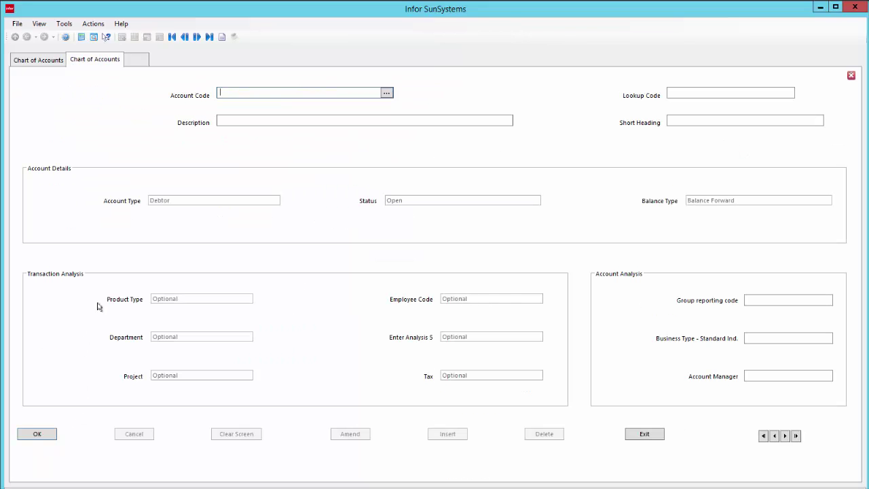
left_click(195, 37)
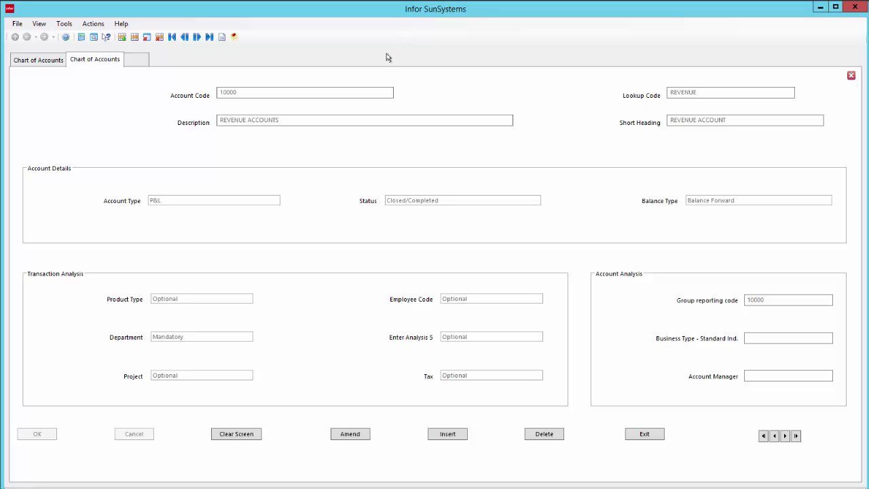
left_click(231, 435)
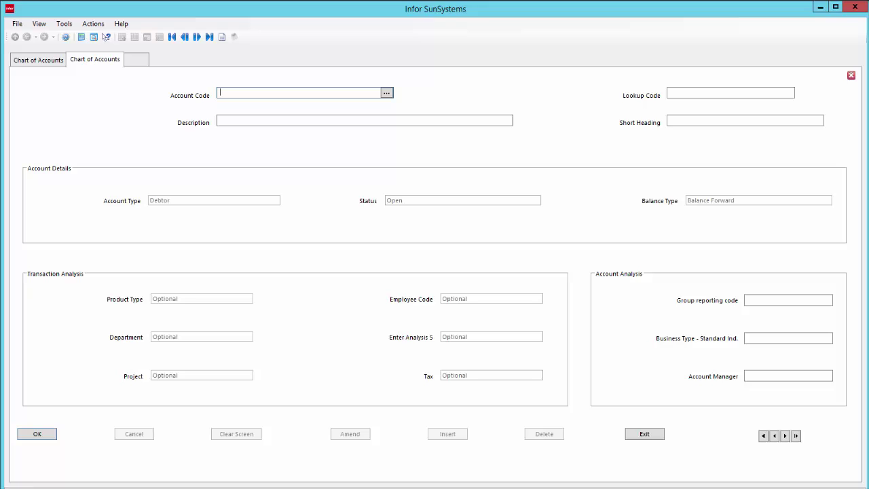
Step: Create account 64501 with lookup code BRANS, the customer's name as description, and Open Item balance type
type("64501")
key("Tab")
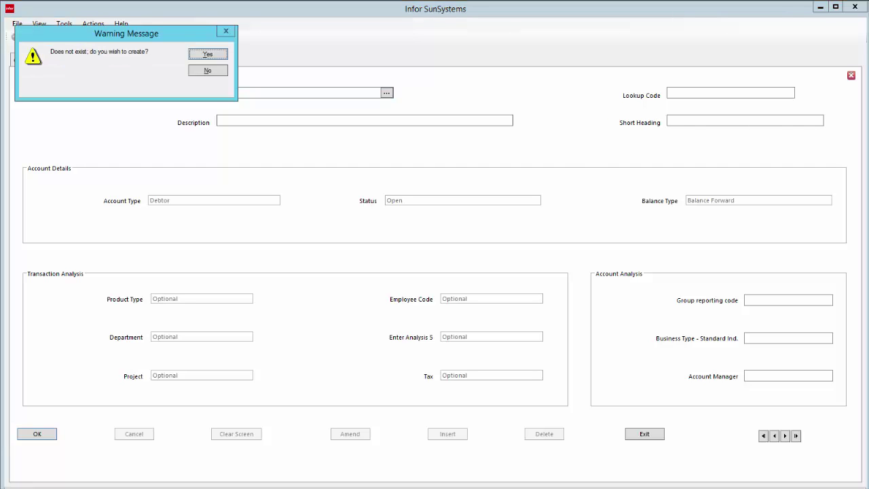
key("Return")
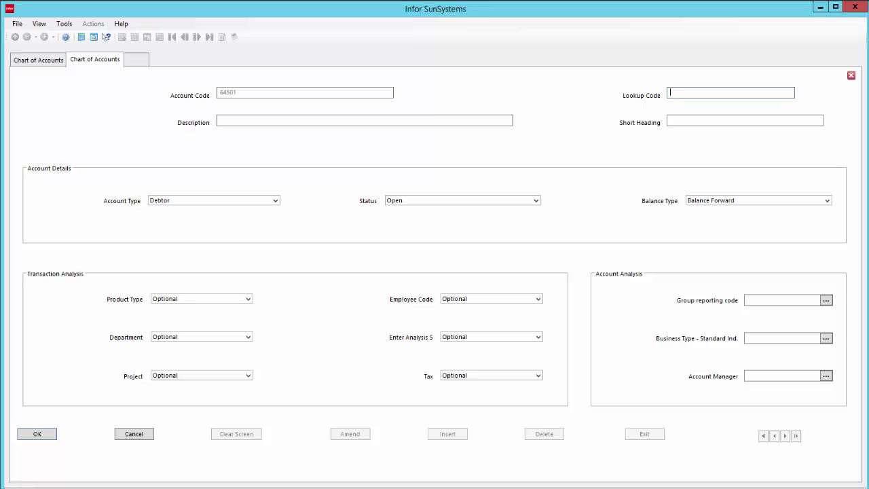
type("BRANS")
left_click(220, 120)
type("Mr R")
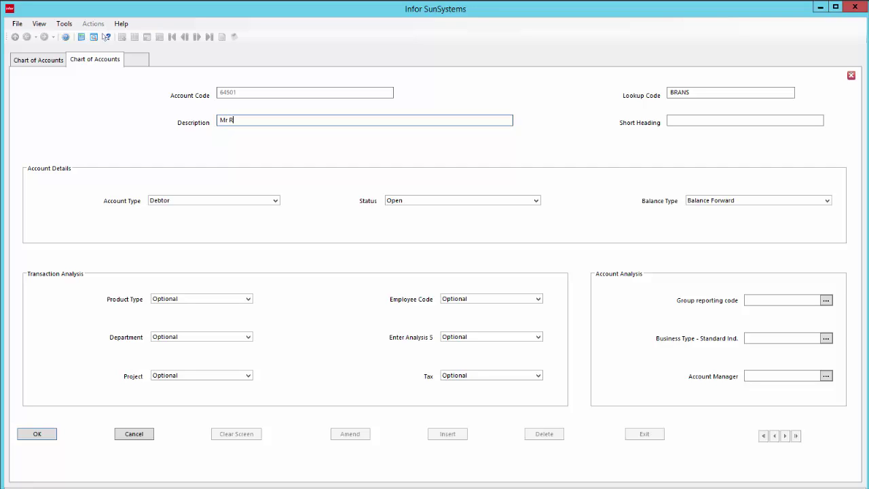
type(" Branson")
key("Tab")
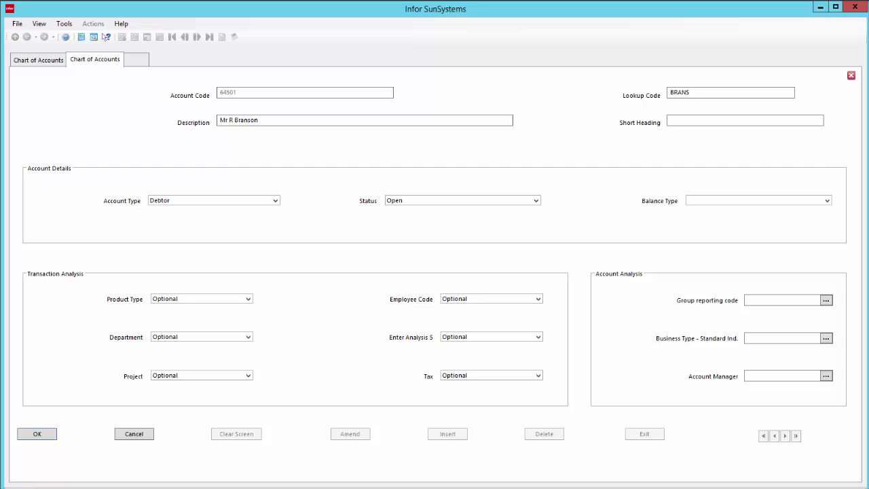
left_click(827, 201)
left_click(827, 201)
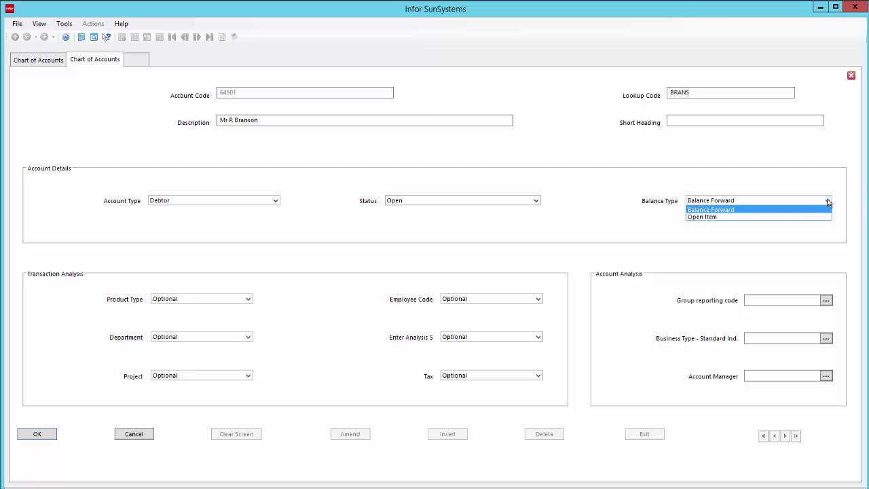
left_click(787, 217)
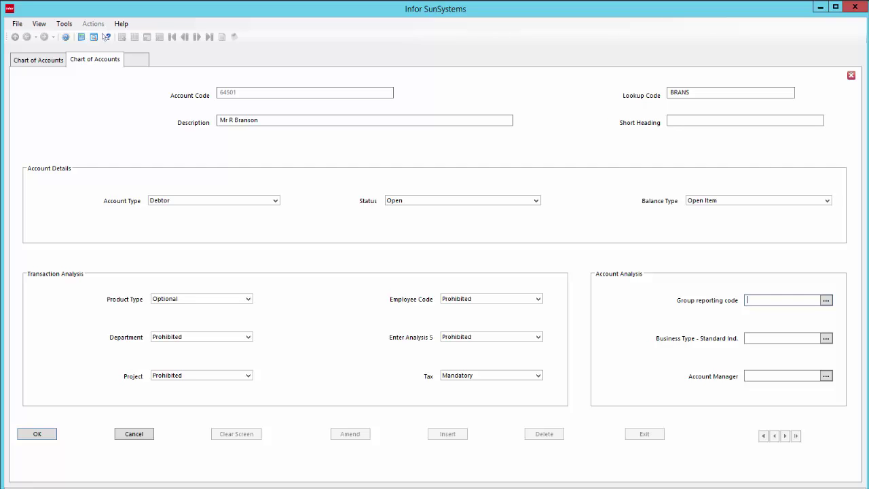
Step: Set group reporting code 64000, business type 001 and account manager NS
left_click(103, 36)
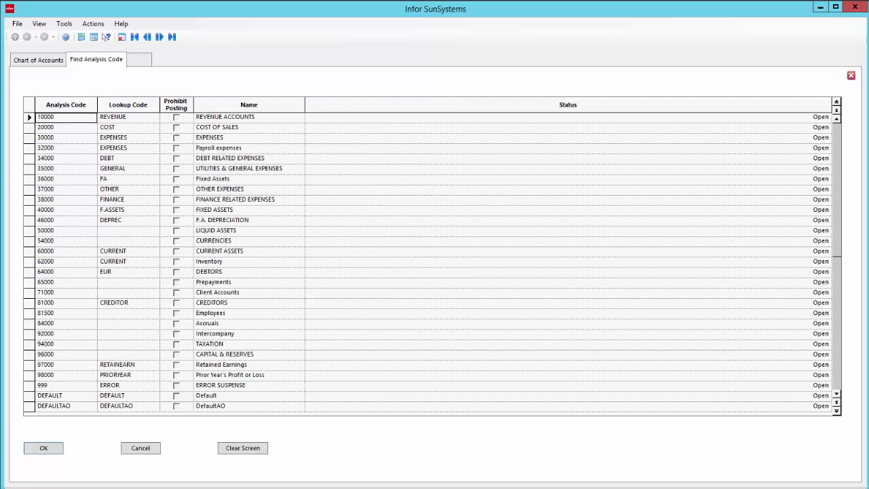
key("Down")
key("Down")
key("Down")
key("Down")
key("Down")
key("Down")
key("Down")
key("Down")
key("Down")
key("Down")
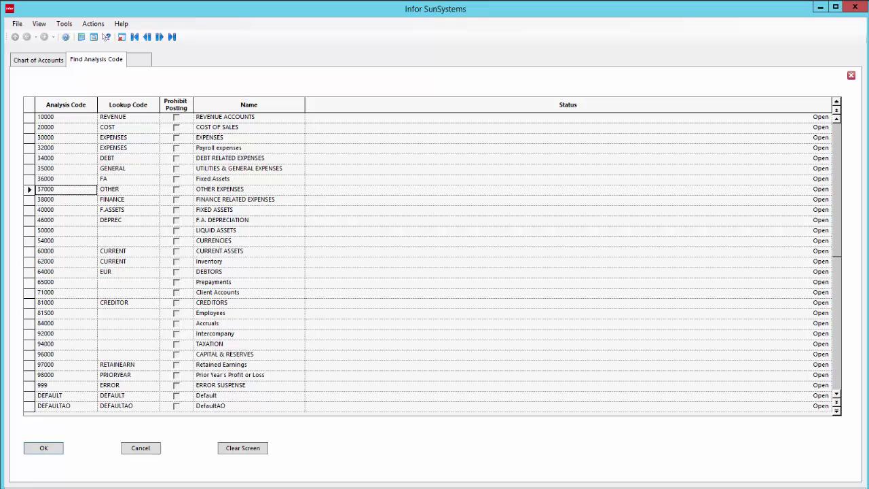
key("Down")
key("Down")
key("Down")
key("Down")
key("Down")
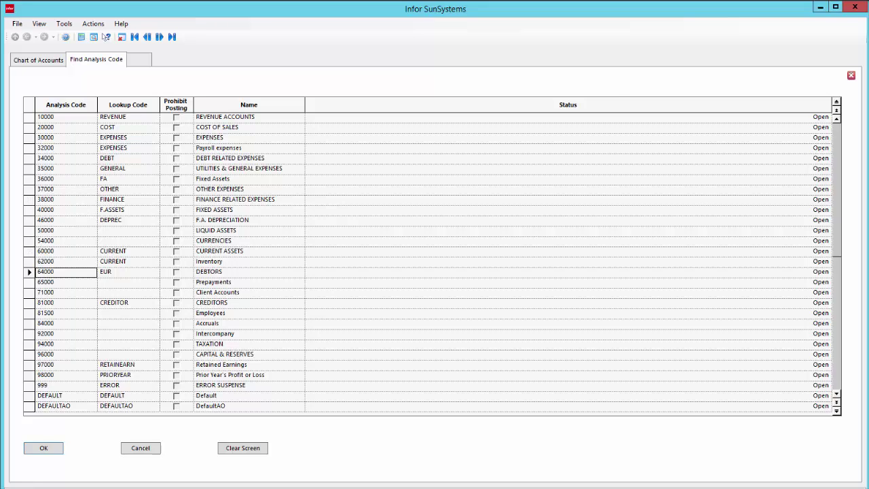
key("Return")
key("F5")
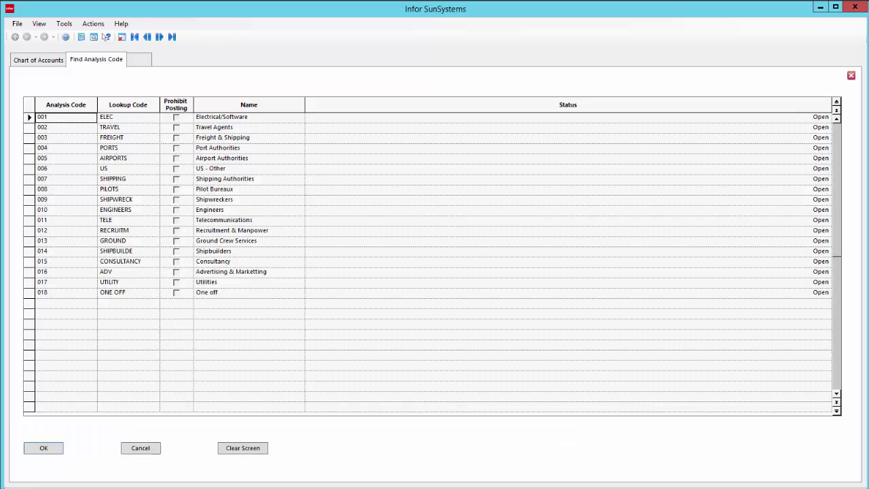
key("Return")
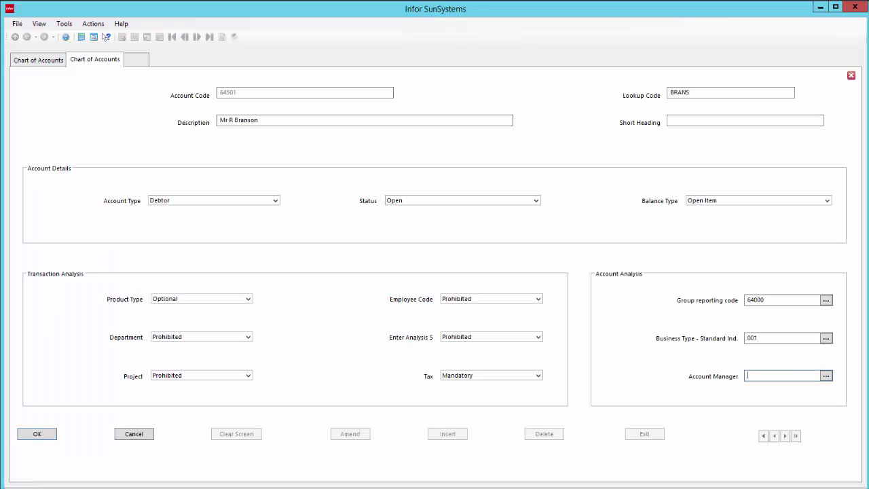
key("F5")
key("Down")
key("Down")
key("Down")
key("Return")
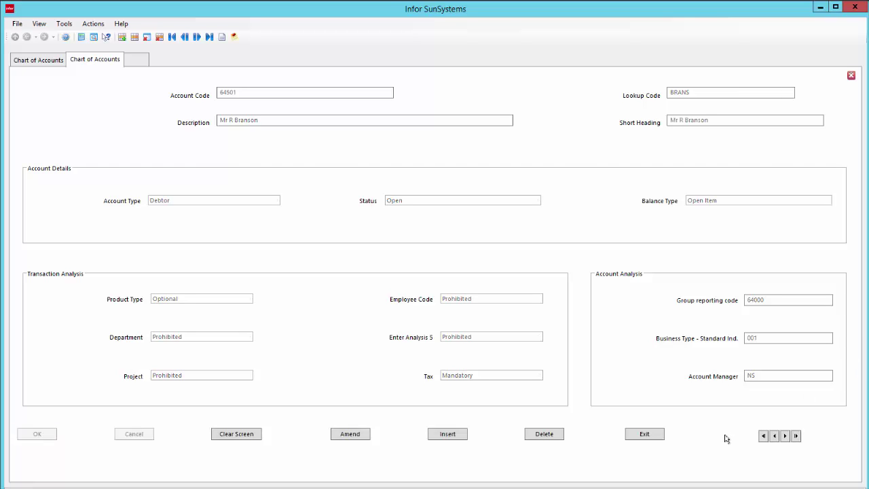
Step: Exit Chart of Accounts, start a Ledger Entry form, and add a second Ledgers menu tab
left_click(644, 434)
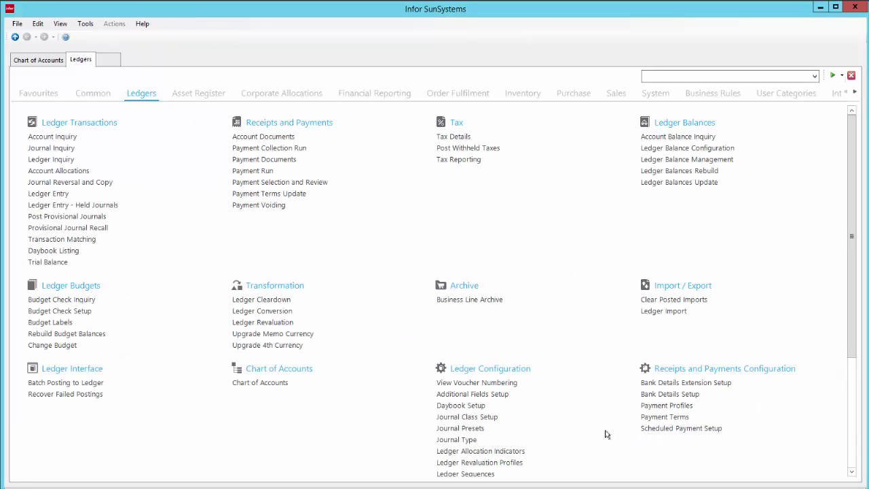
left_click(851, 76)
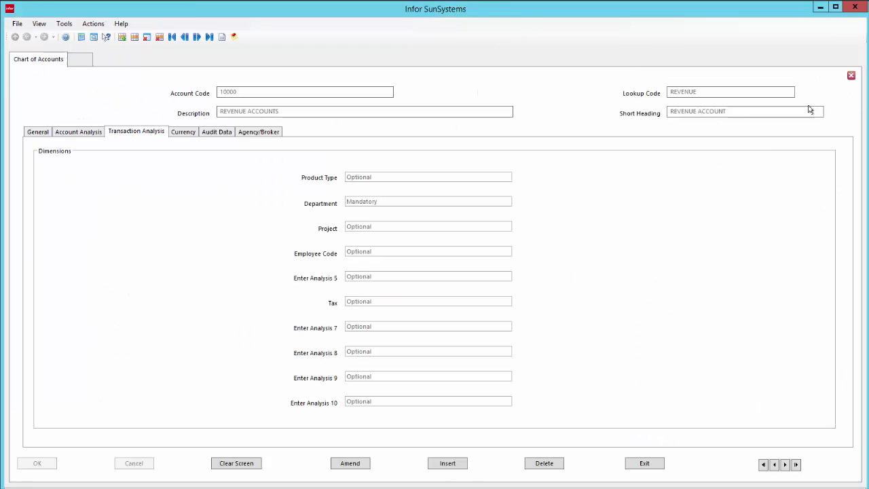
left_click(644, 464)
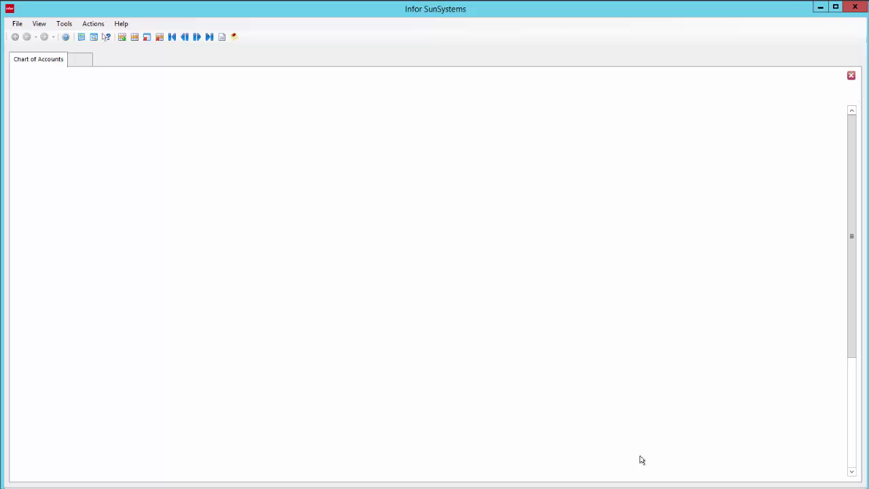
left_click(47, 195)
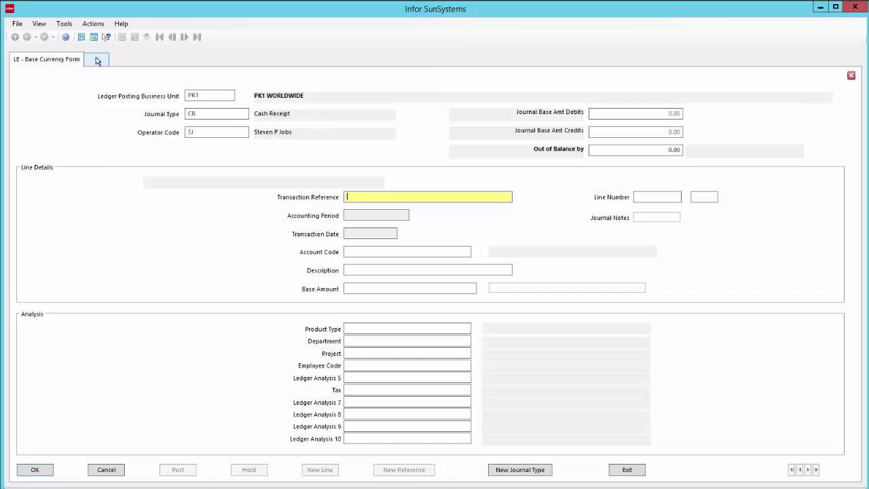
left_click(97, 61)
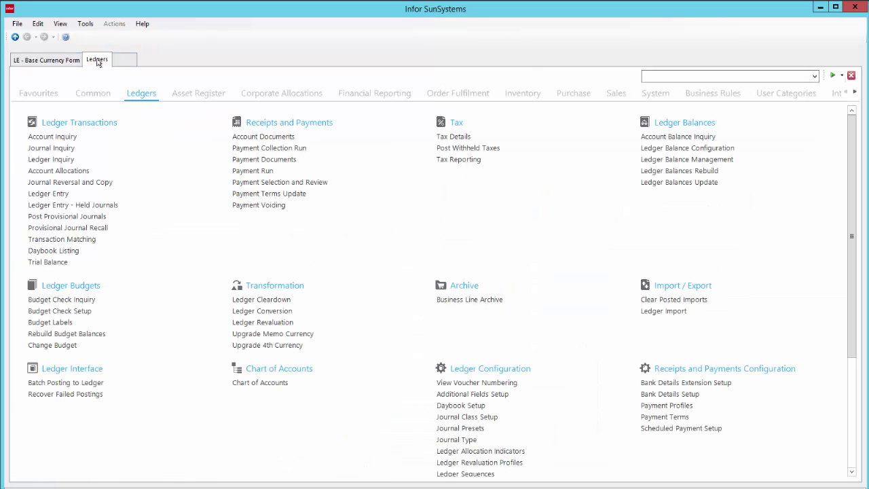
Step: Start a multi-currency combined entry with reference CR123, period 06/2014 and date 01/07/2014
left_click(47, 194)
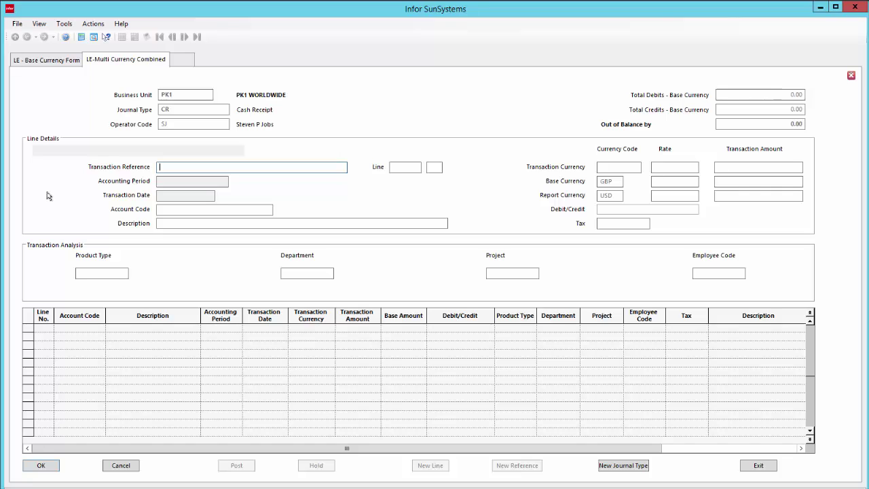
type("CR123")
key("Tab")
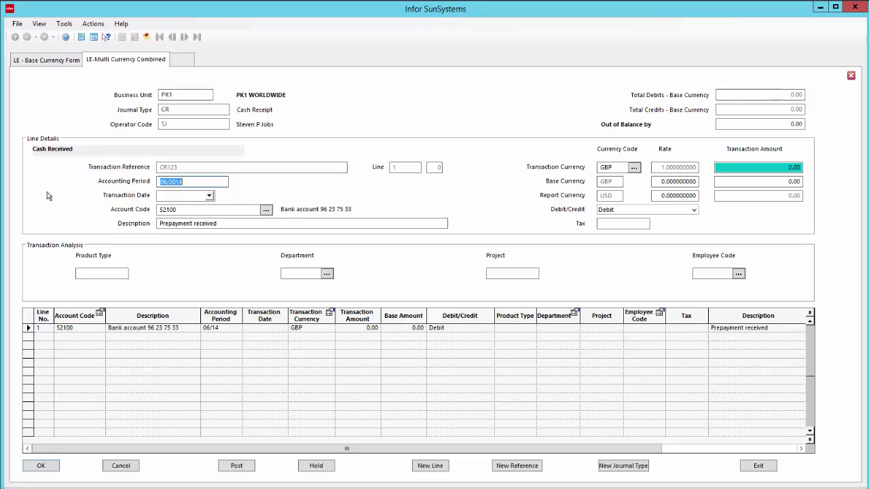
key("Tab")
type("+")
key("Tab")
Step: Debit bank account 52100 with EUR 1,000,000.00 on line 1 at the default rates
key("Tab")
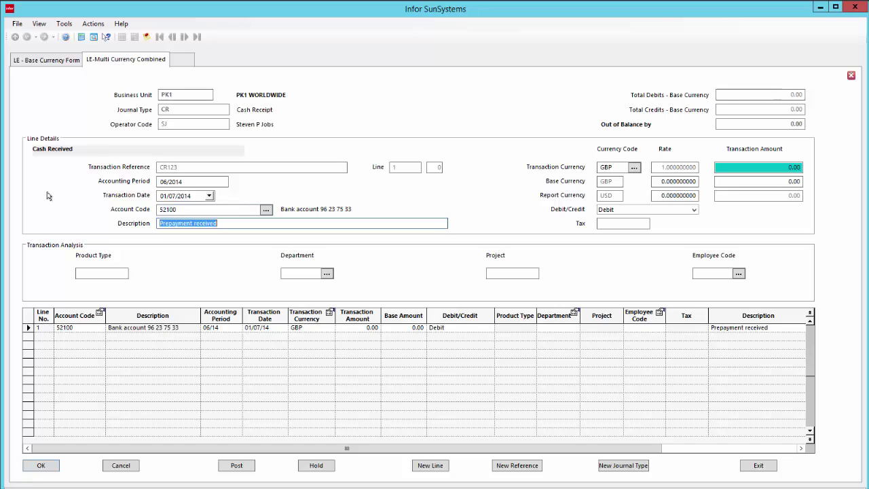
key("Tab")
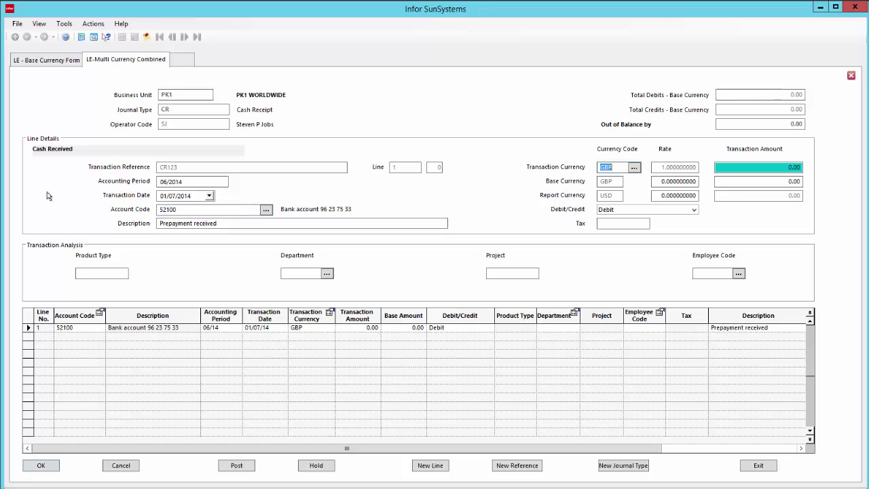
type("EUR")
key("Tab")
type("10000")
key("Tab")
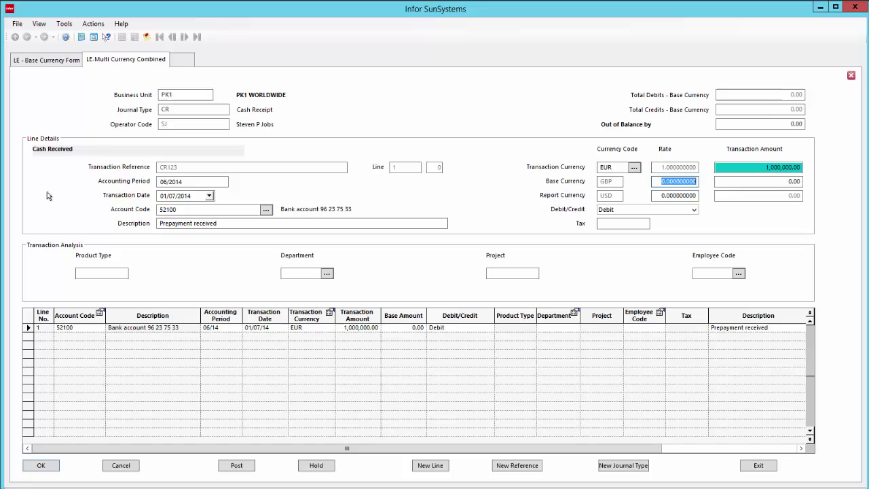
key("Tab")
key("Tab")
key("Tab")
key("Down")
key("Return")
key("Return")
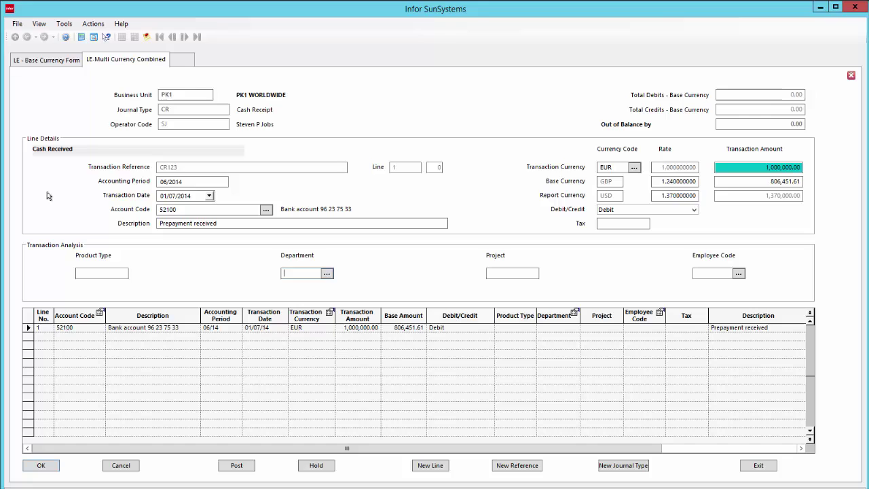
Step: Assign department 11 and employee ADS to line 1, then begin line 2
key("F5")
key("Down")
key("Return")
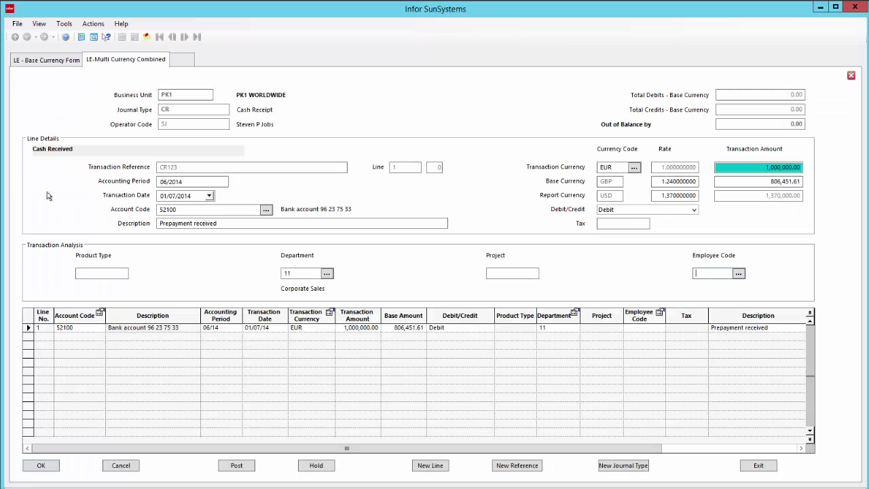
key("F5")
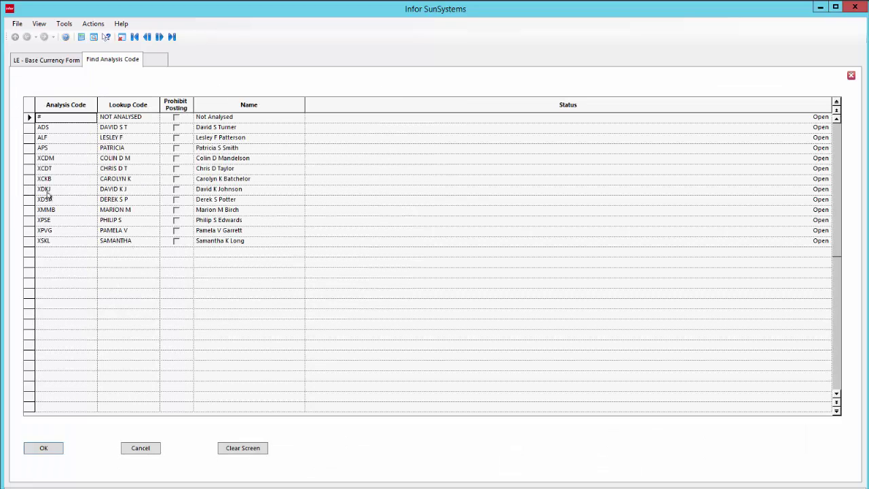
key("Down")
key("Return")
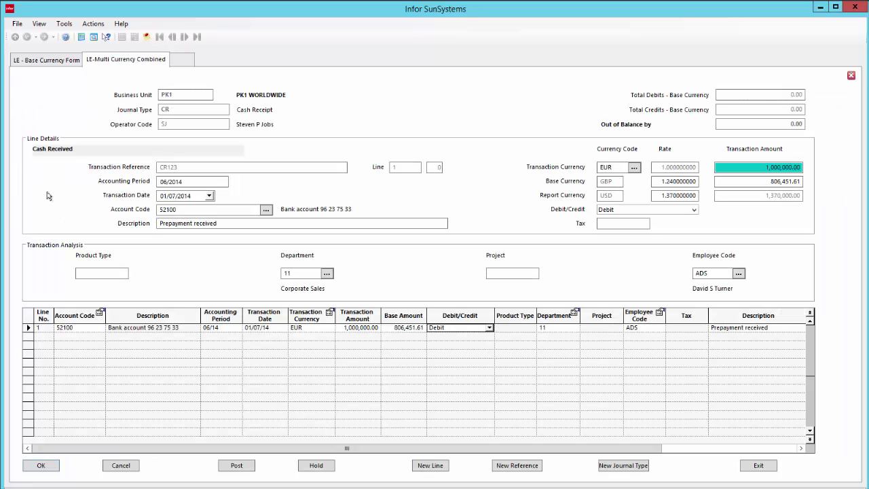
key("Return")
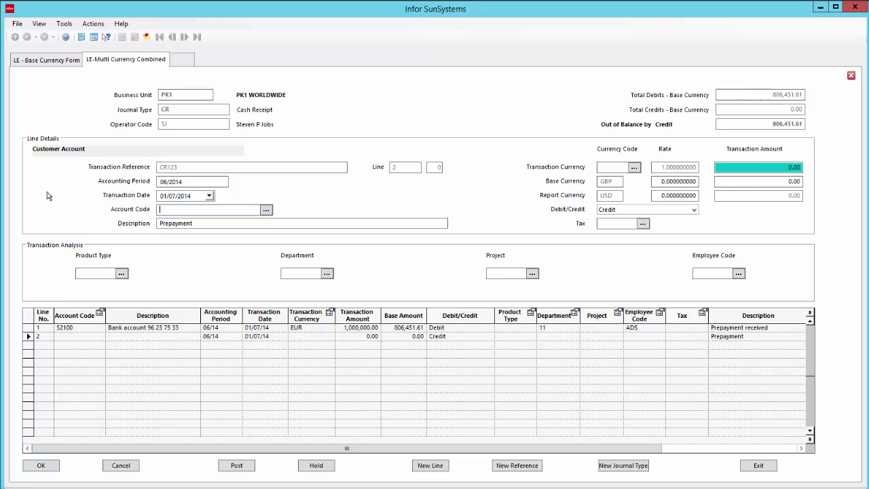
Step: Credit customer 64501 with EUR 1,000,000.00 on line 2 using tax code V
type("64501")
key("Tab")
type("EUR")
key("Tab")
type("100")
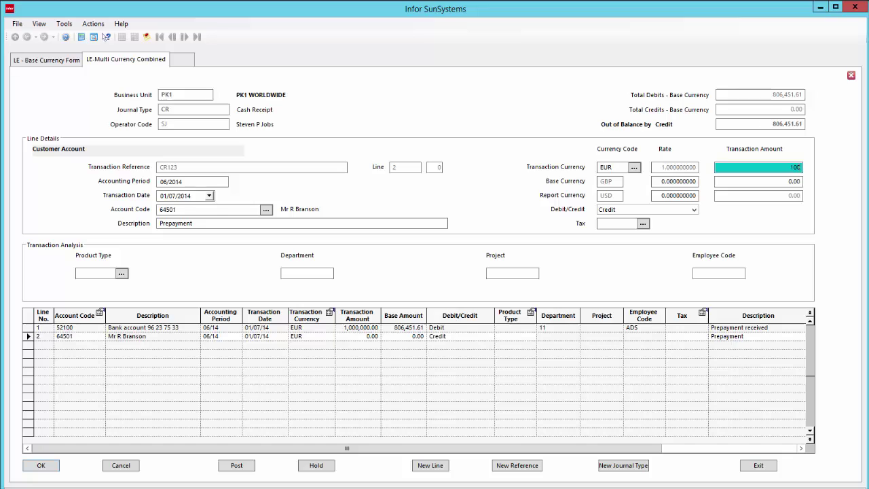
type("000")
key("Tab")
type("V")
key("Tab")
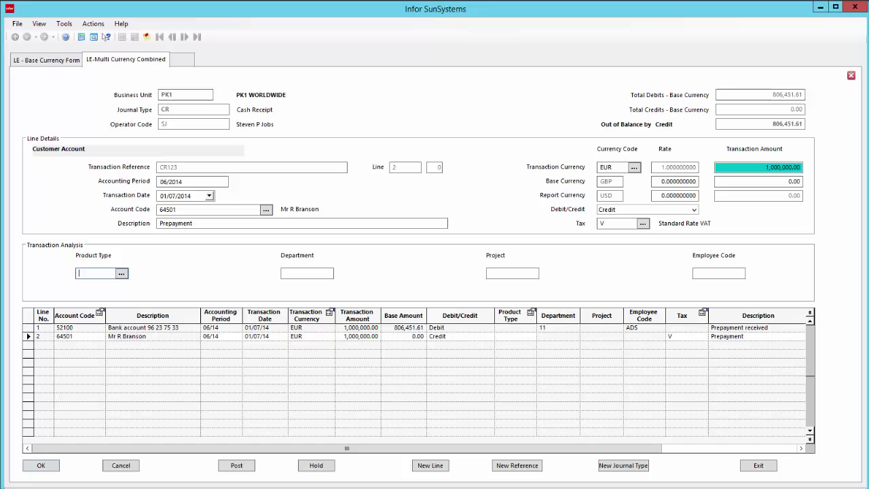
Step: Assign product type H01 to line 2 and post the balanced journal
left_click(105, 37)
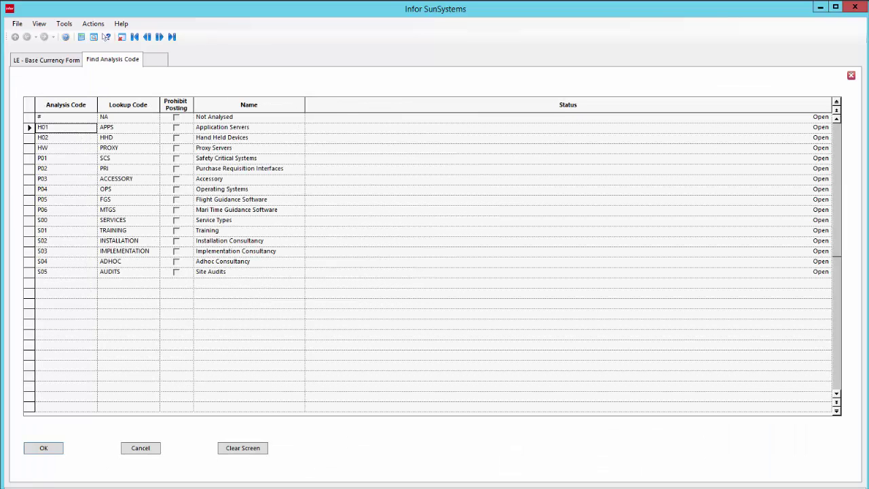
key("Return")
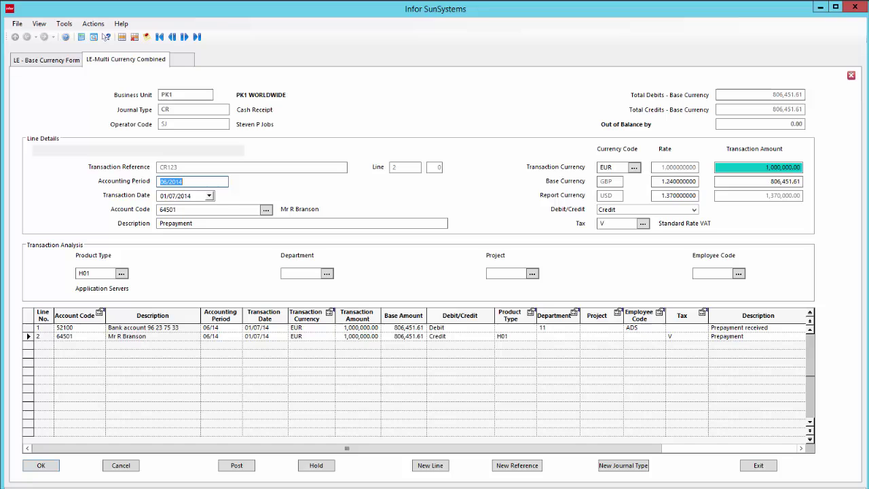
left_click(238, 468)
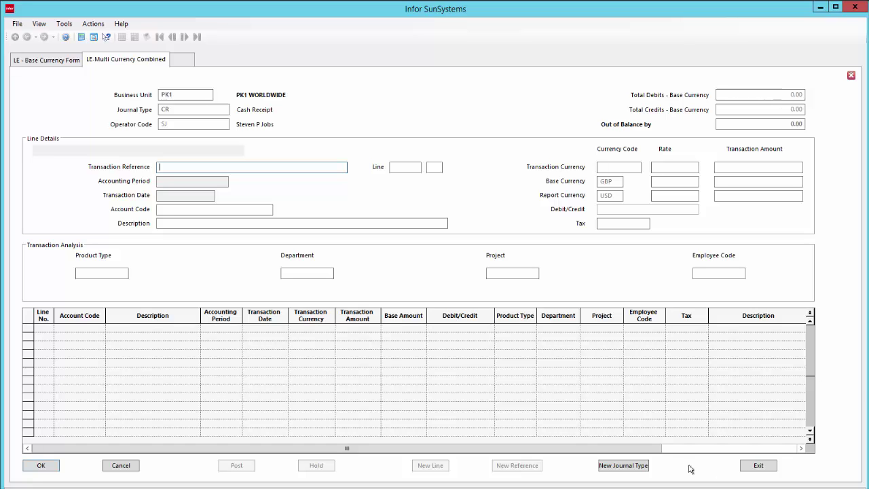
Step: Close the journal form and run an Account Inquiry for account 64501
left_click(757, 466)
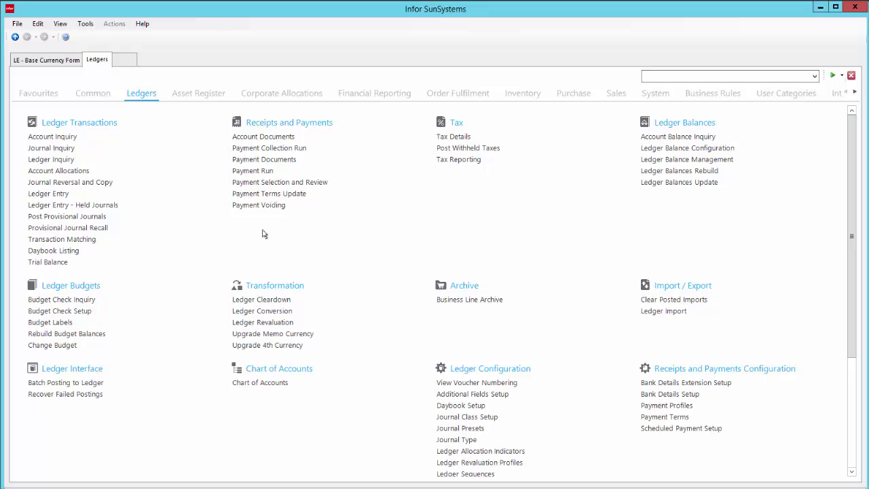
left_click(54, 138)
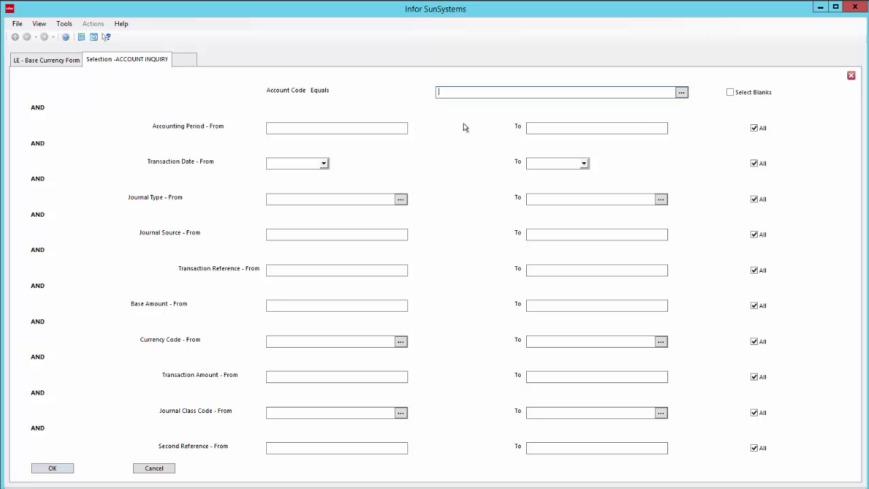
type("64501")
key("Return")
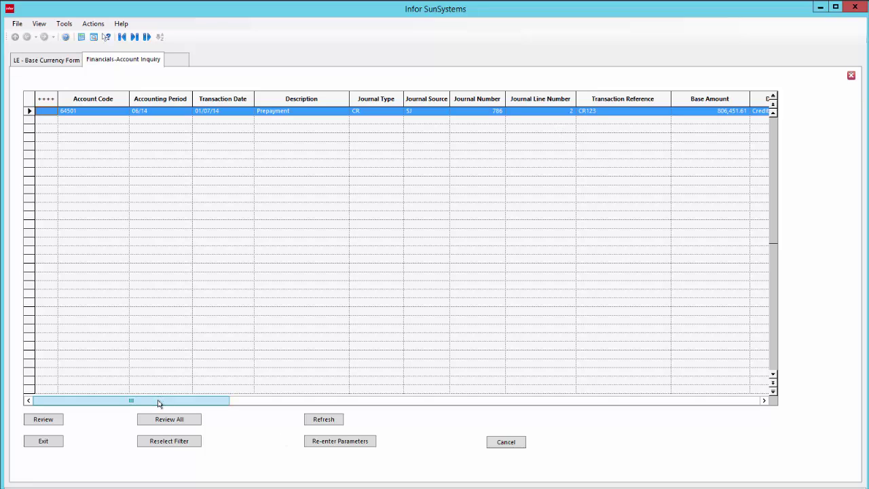
Step: Drill into journal 786 to view both lines in Journal Inquiry
left_click_drag(158, 403, 179, 403)
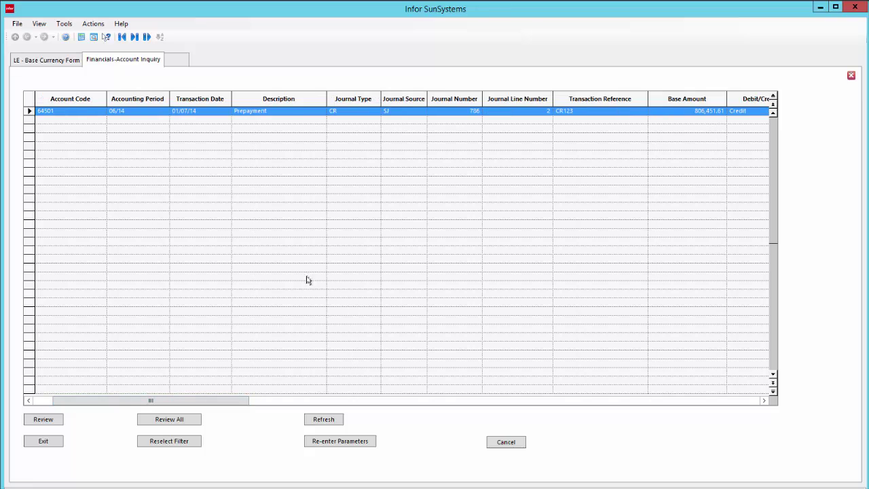
left_click(471, 113)
double_click(471, 113)
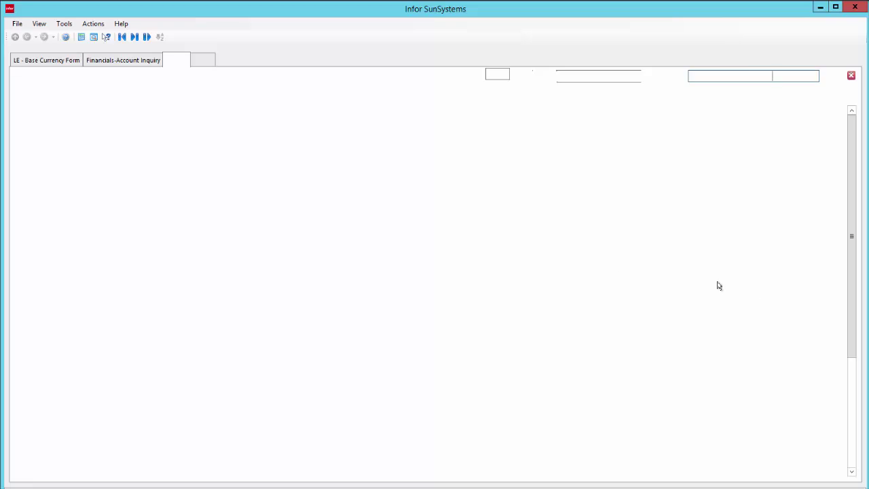